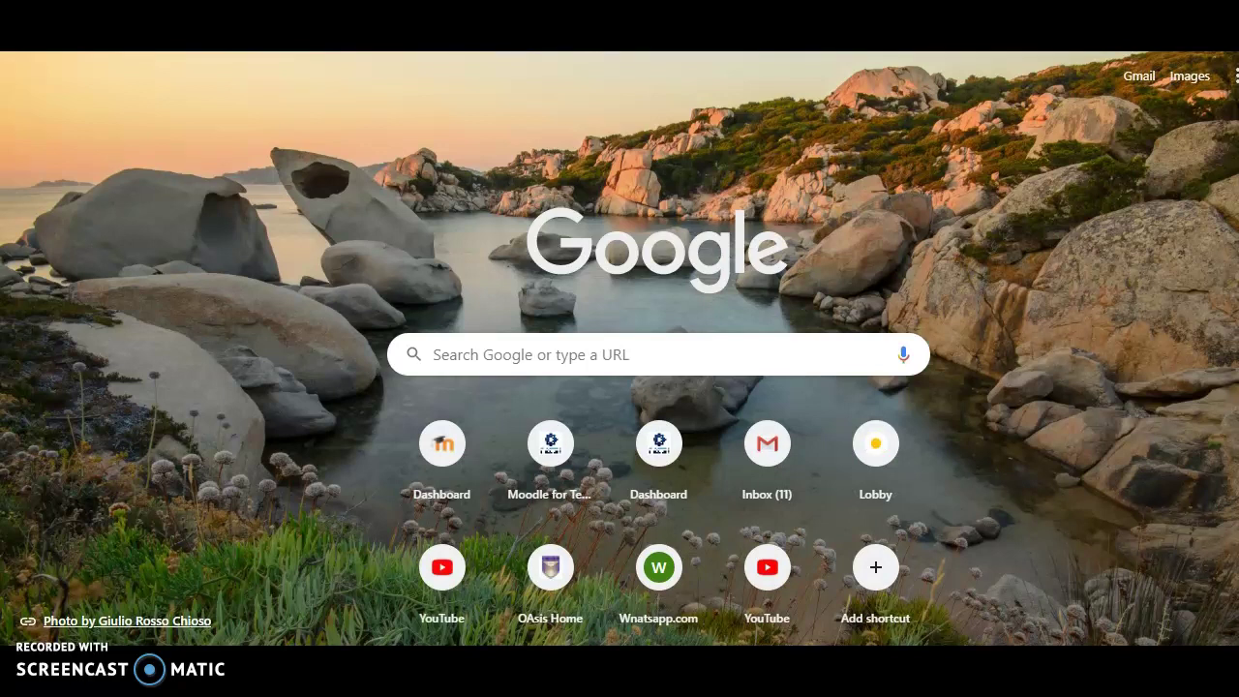
Go to the gobrunch.com website
{"action": "type", "text": "GoBrunch"}
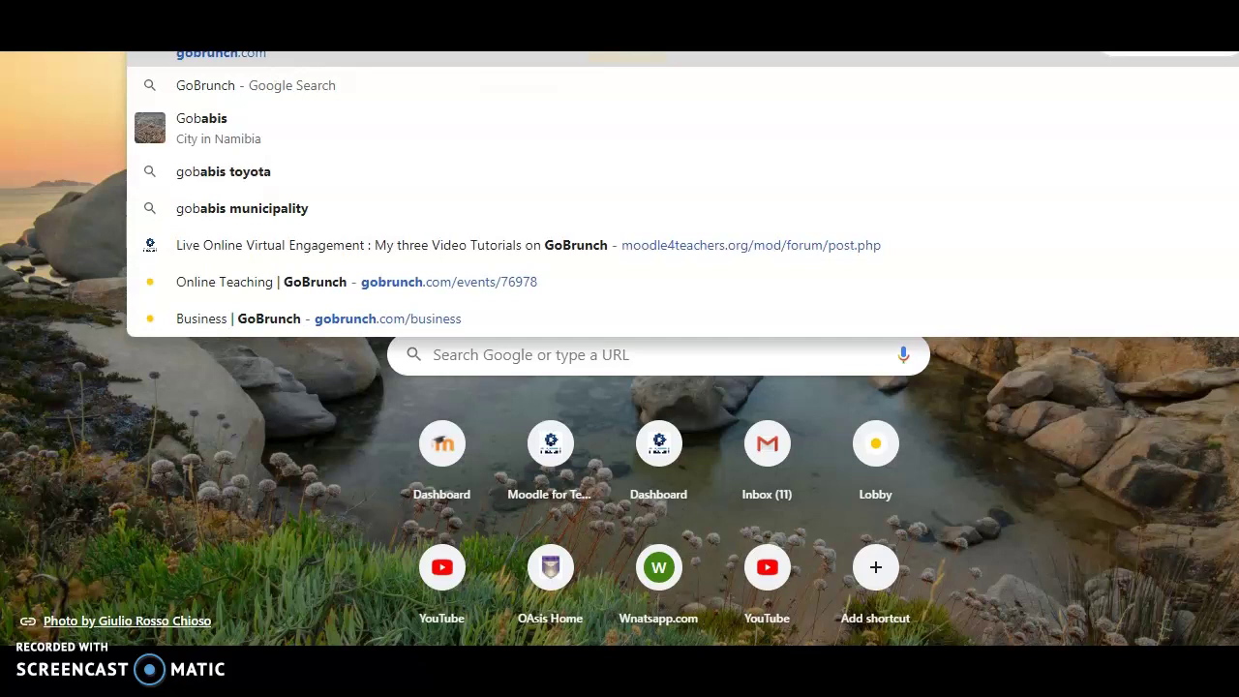
{"action": "type", "text": ".com"}
{"action": "key", "text": "Return"}
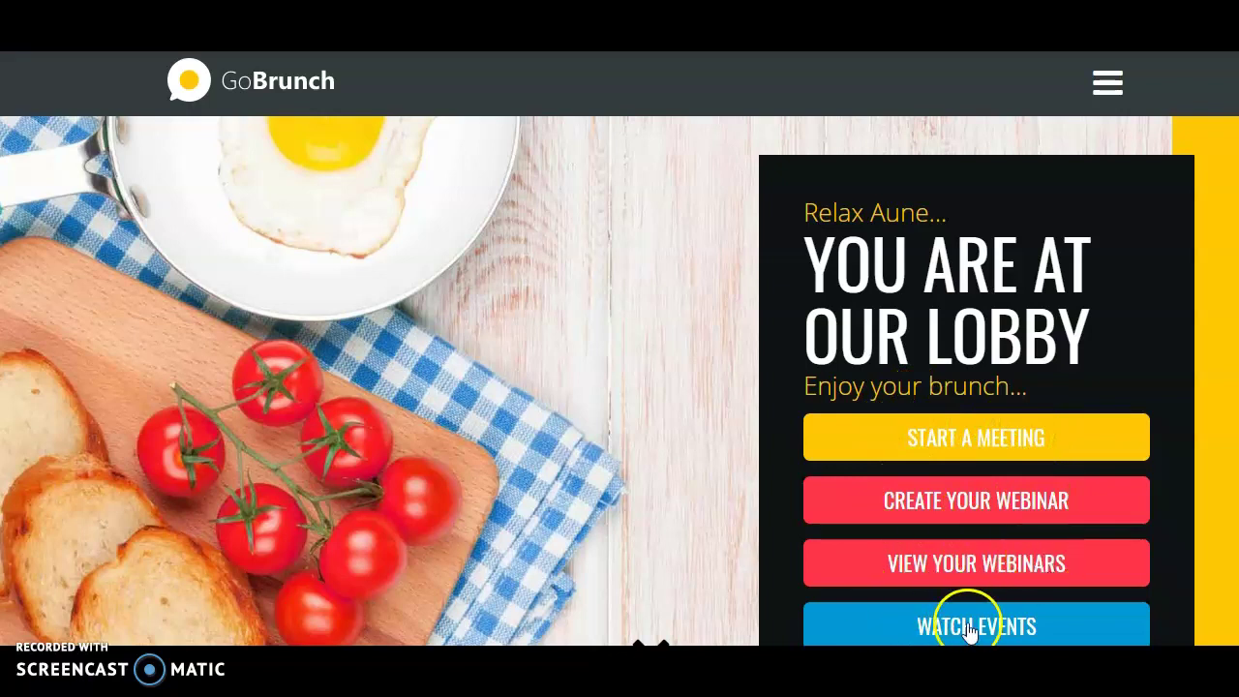
{"action": "left_click", "coordinate": [1100, 88]}
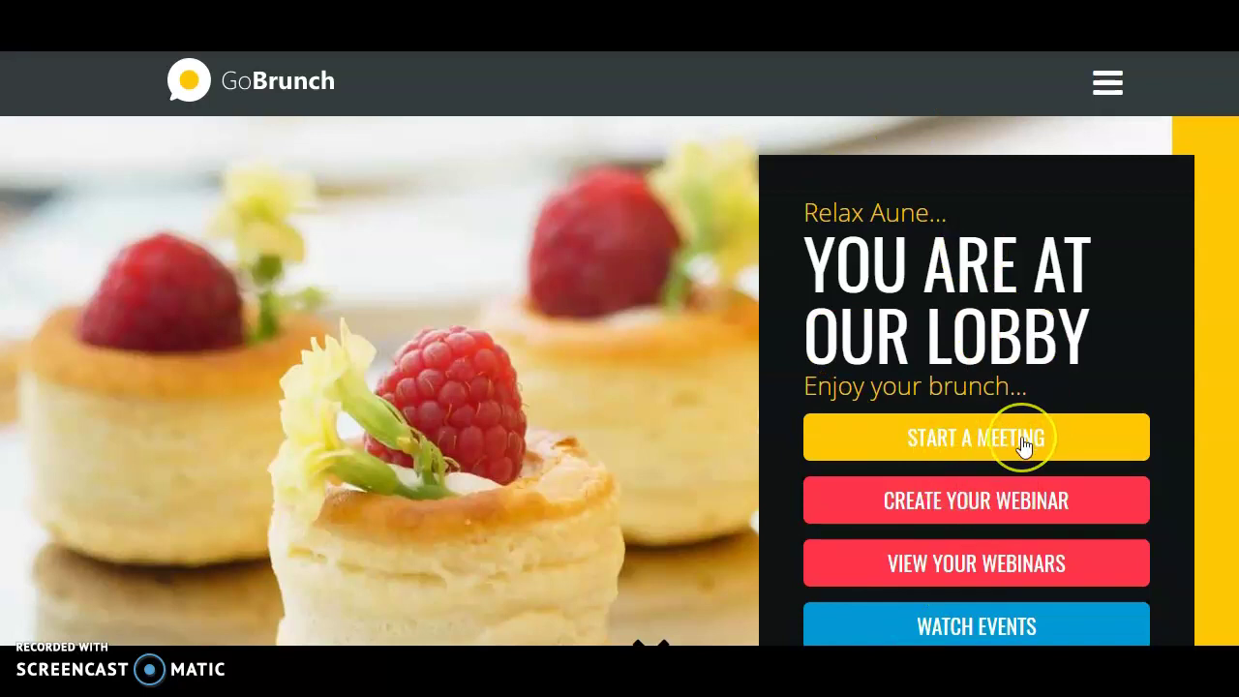
View the My Page profile and the My Account settings of the signed-in account
{"action": "left_click", "coordinate": [1108, 83]}
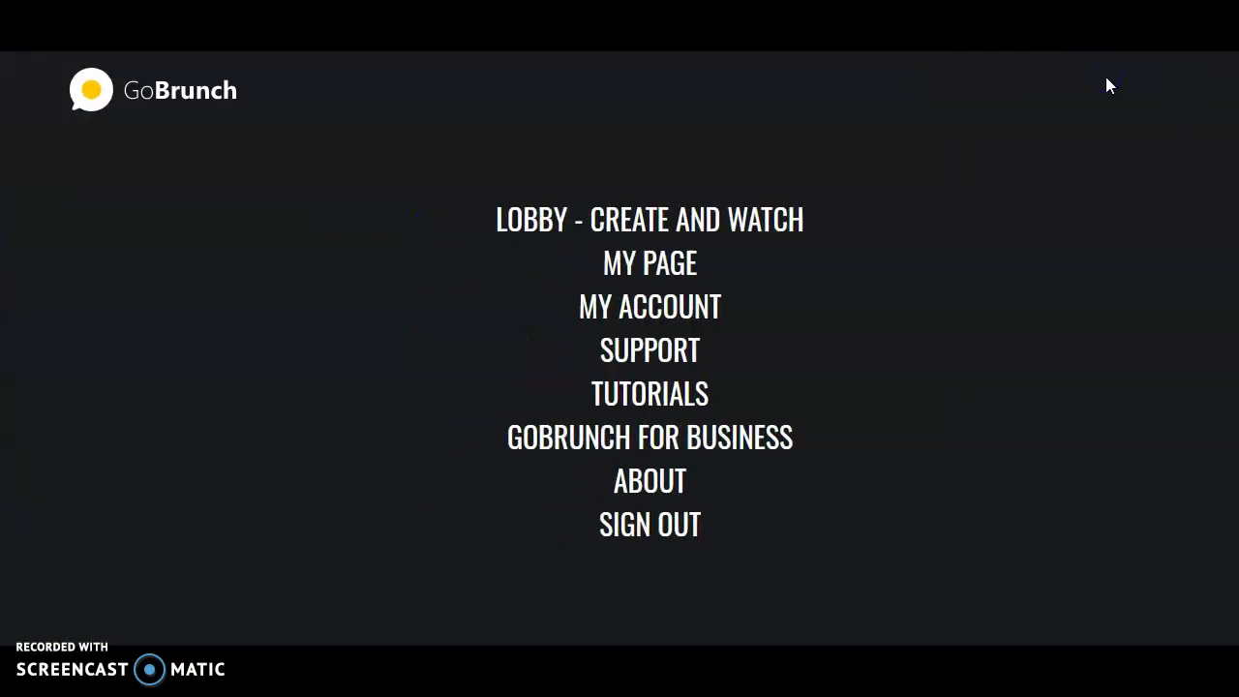
{"action": "left_click", "coordinate": [681, 262]}
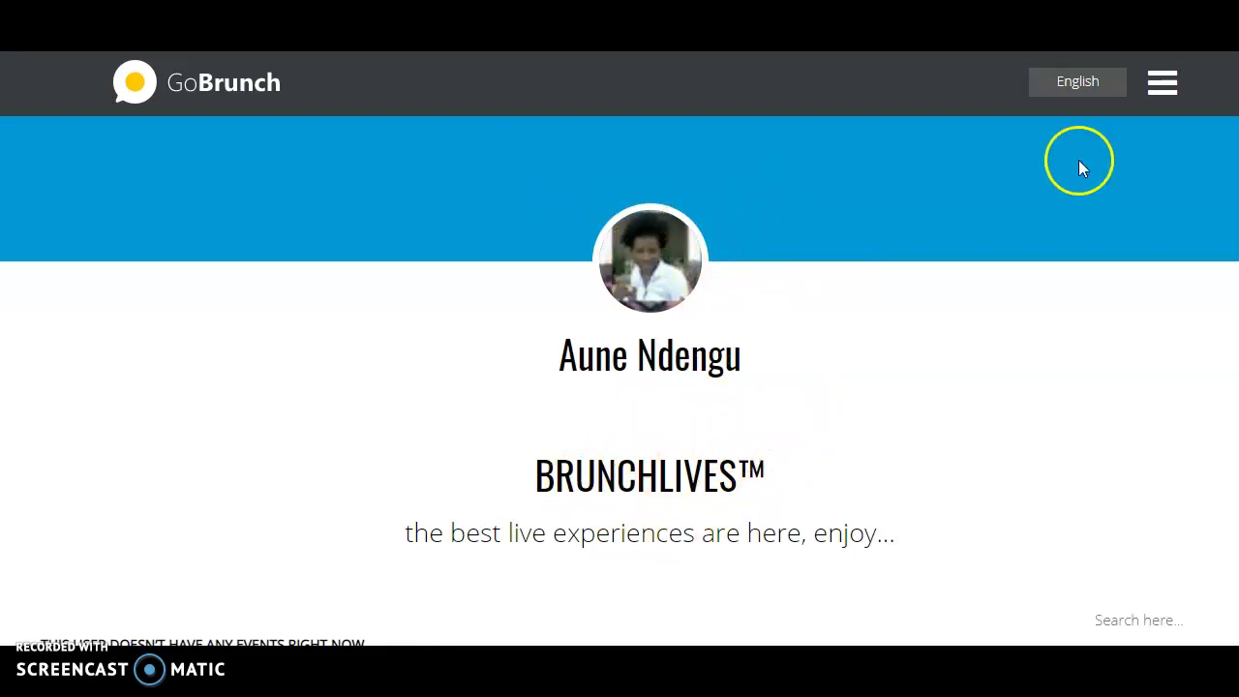
{"action": "left_click", "coordinate": [1162, 83]}
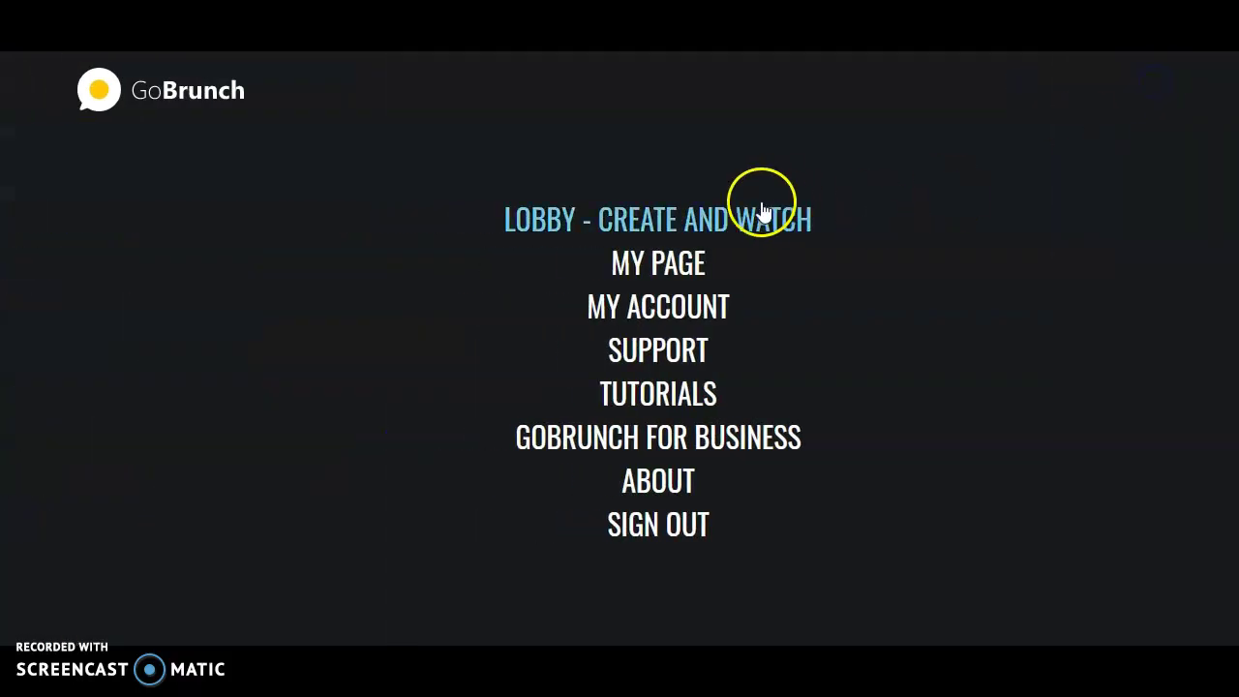
{"action": "left_click", "coordinate": [696, 308]}
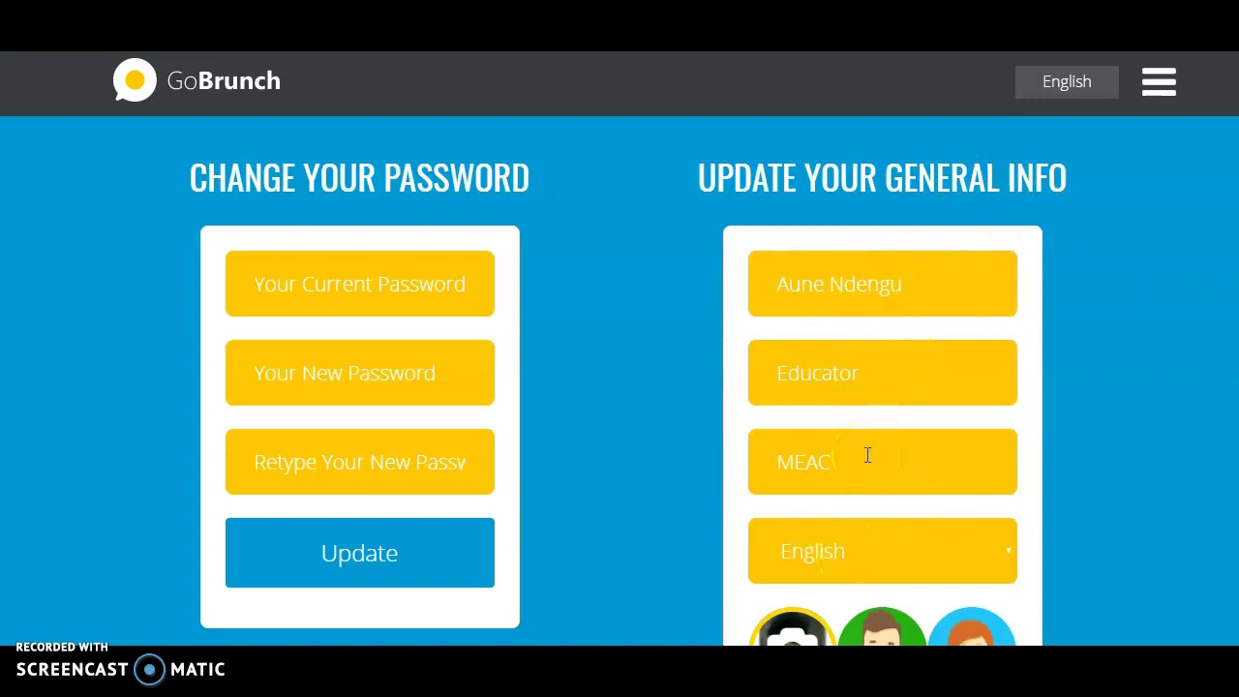
Look at the Support contact form and the Tutorials page
{"action": "left_click", "coordinate": [1162, 89]}
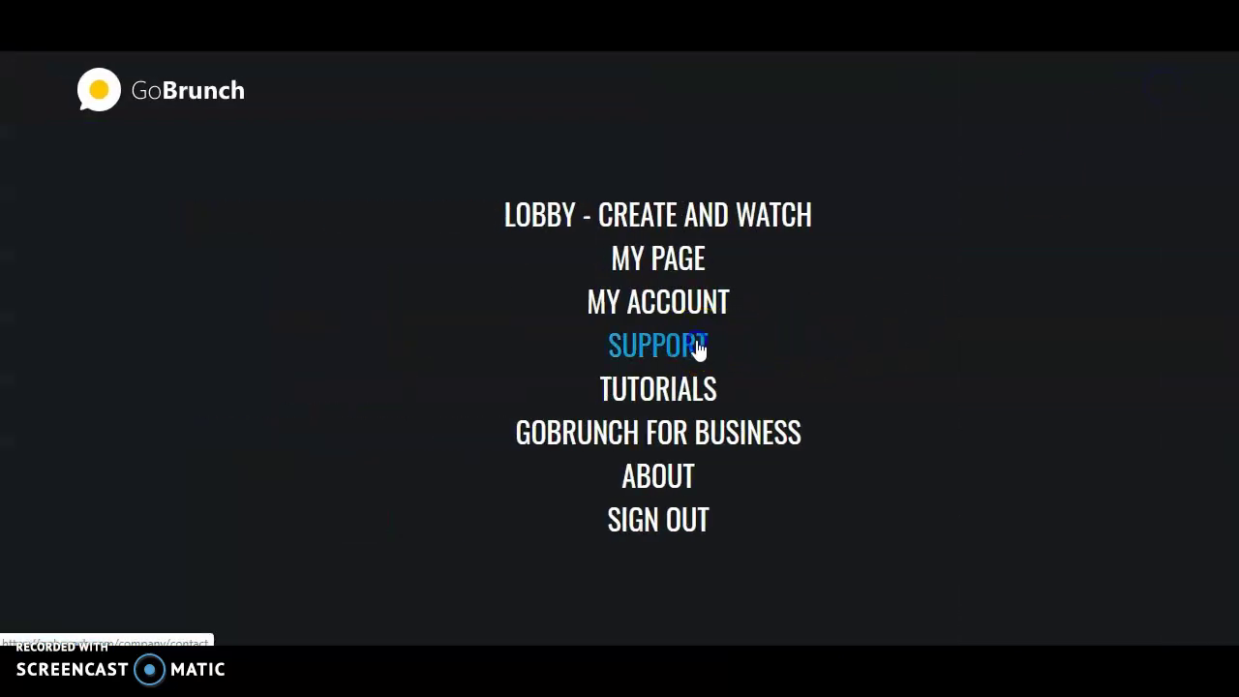
{"action": "left_click", "coordinate": [658, 346]}
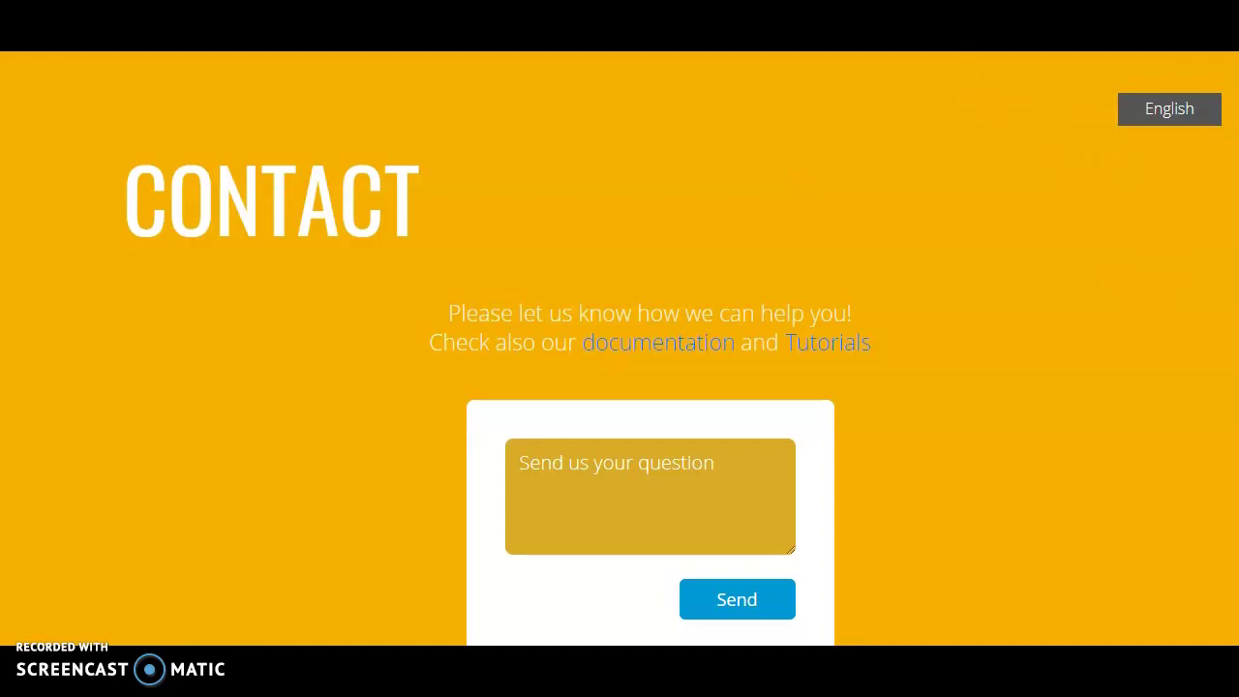
{"action": "left_click", "coordinate": [1238, 110]}
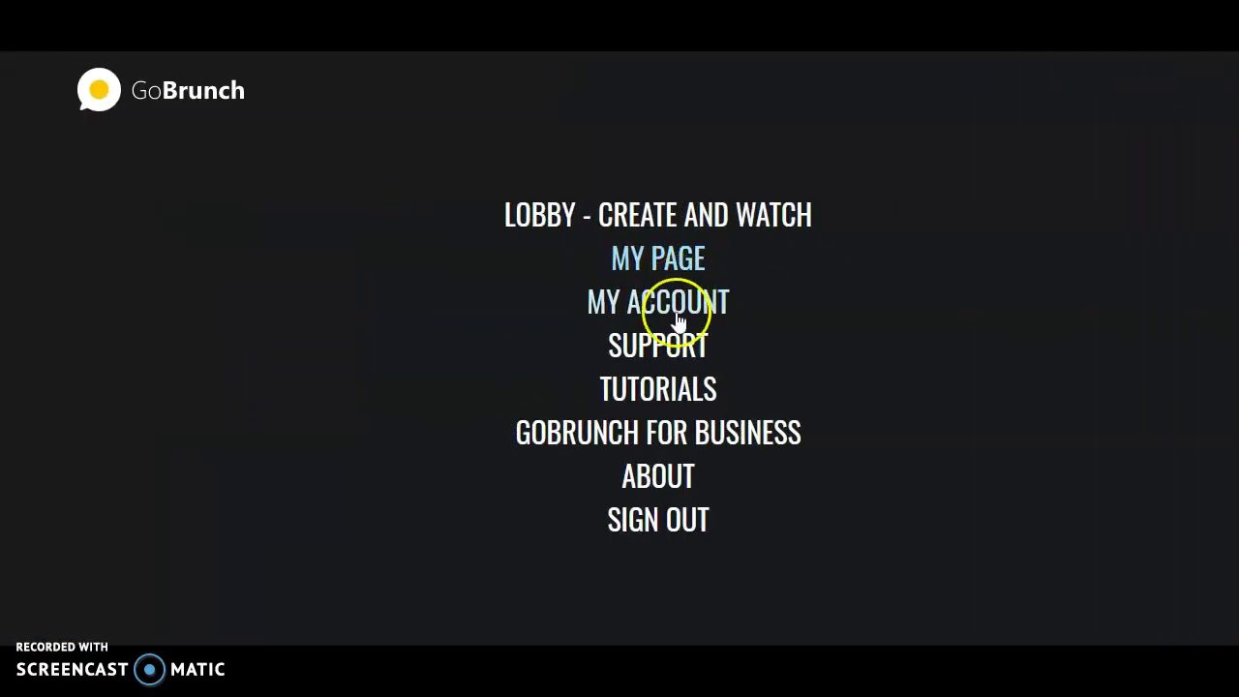
{"action": "left_click", "coordinate": [676, 388]}
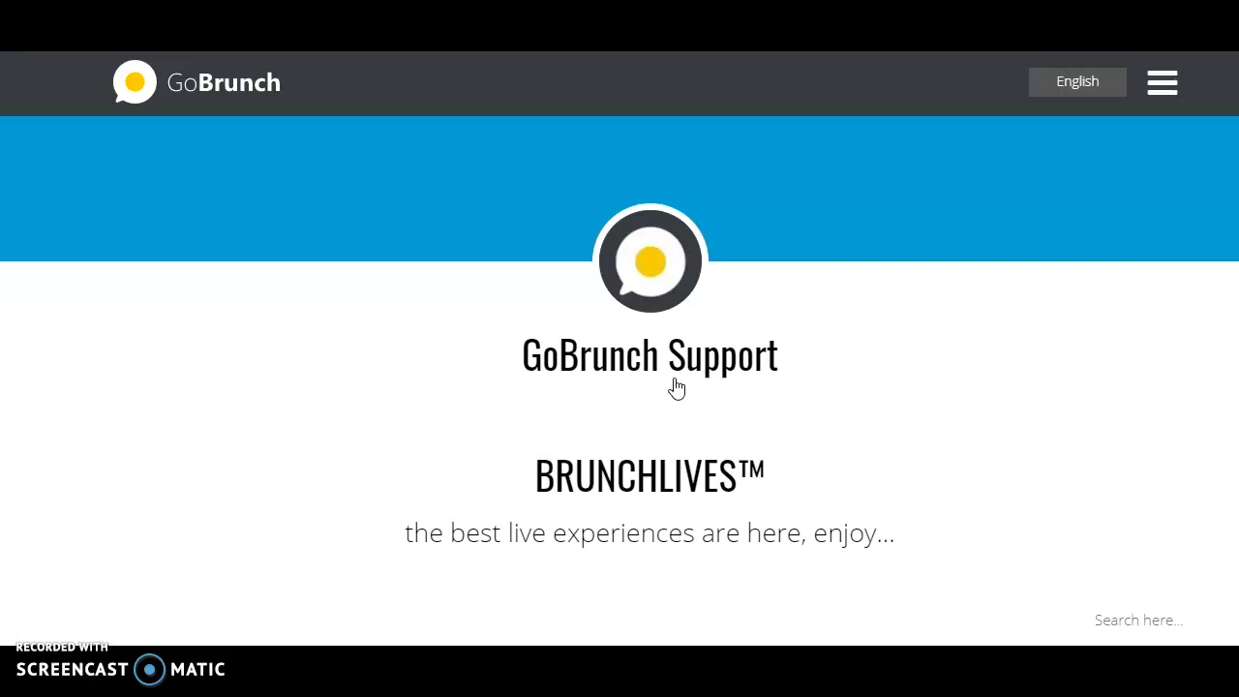
Read the GoBrunch for Business page and the About page
{"action": "left_click", "coordinate": [1166, 89]}
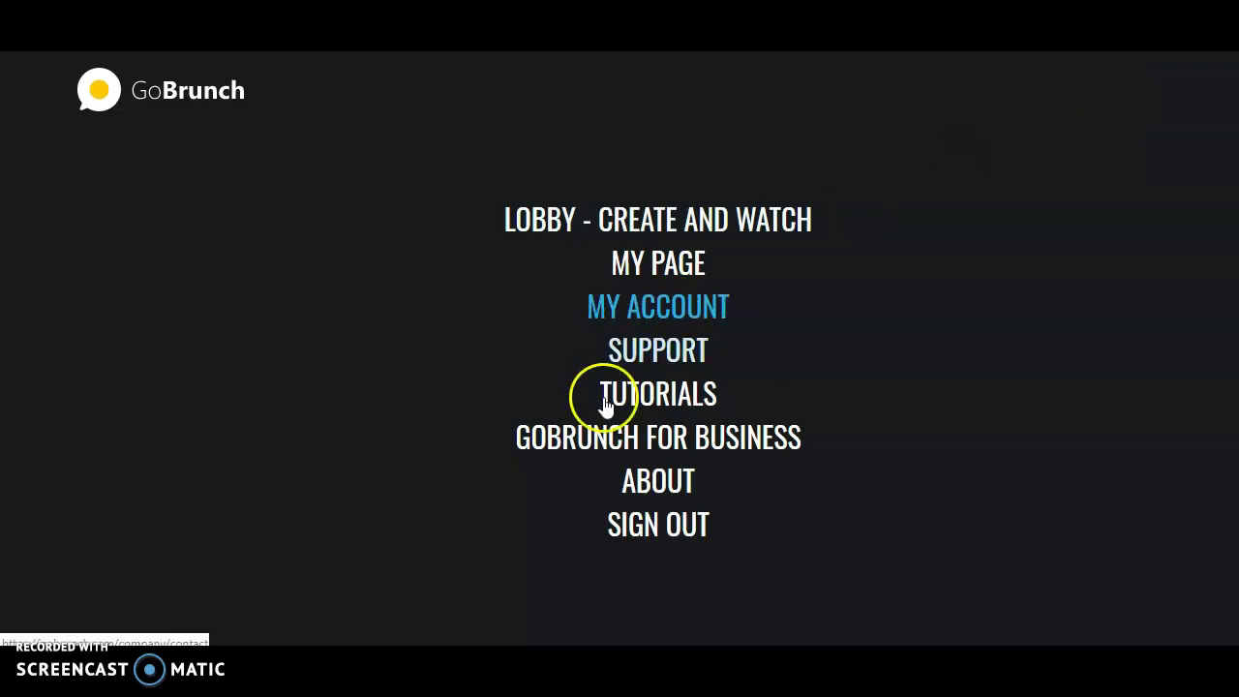
{"action": "left_click", "coordinate": [636, 436]}
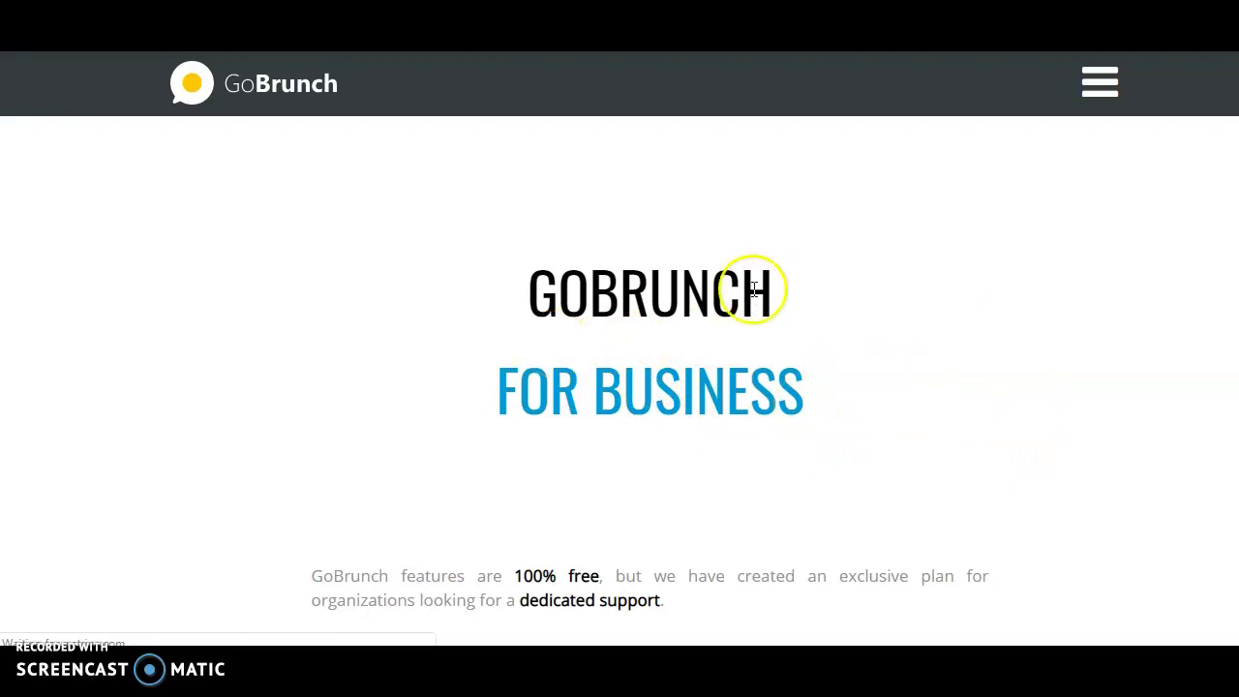
{"action": "left_click", "coordinate": [1103, 89]}
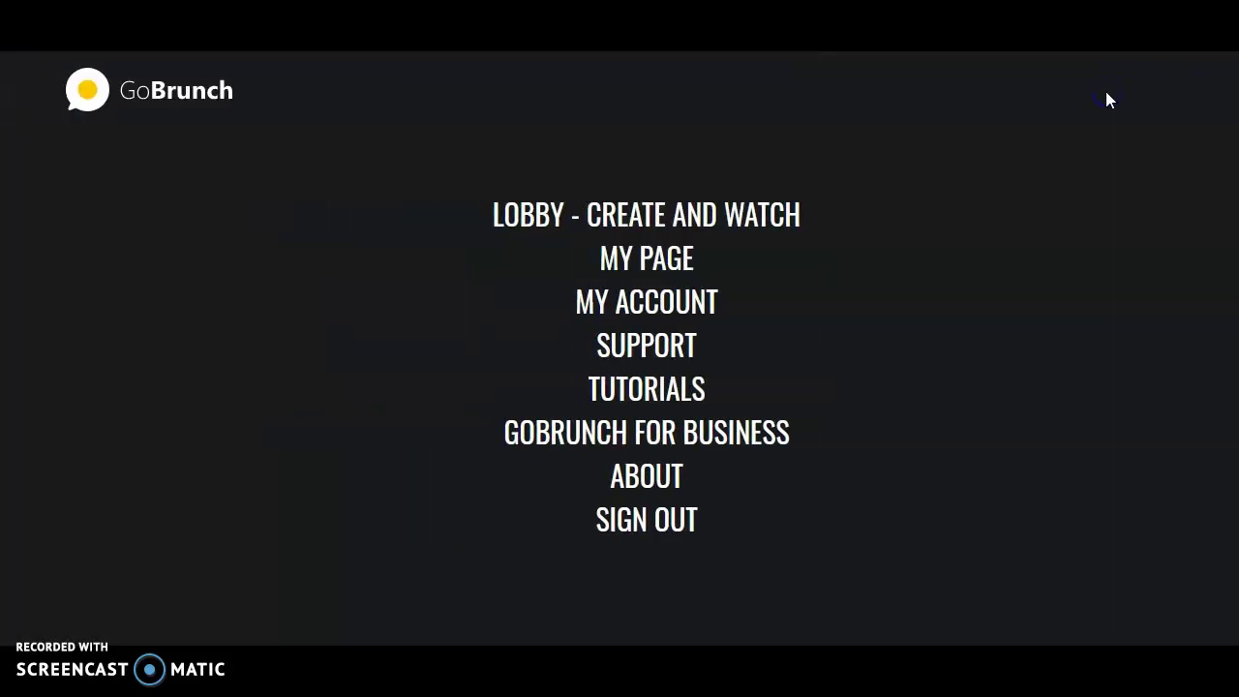
{"action": "left_click", "coordinate": [651, 492]}
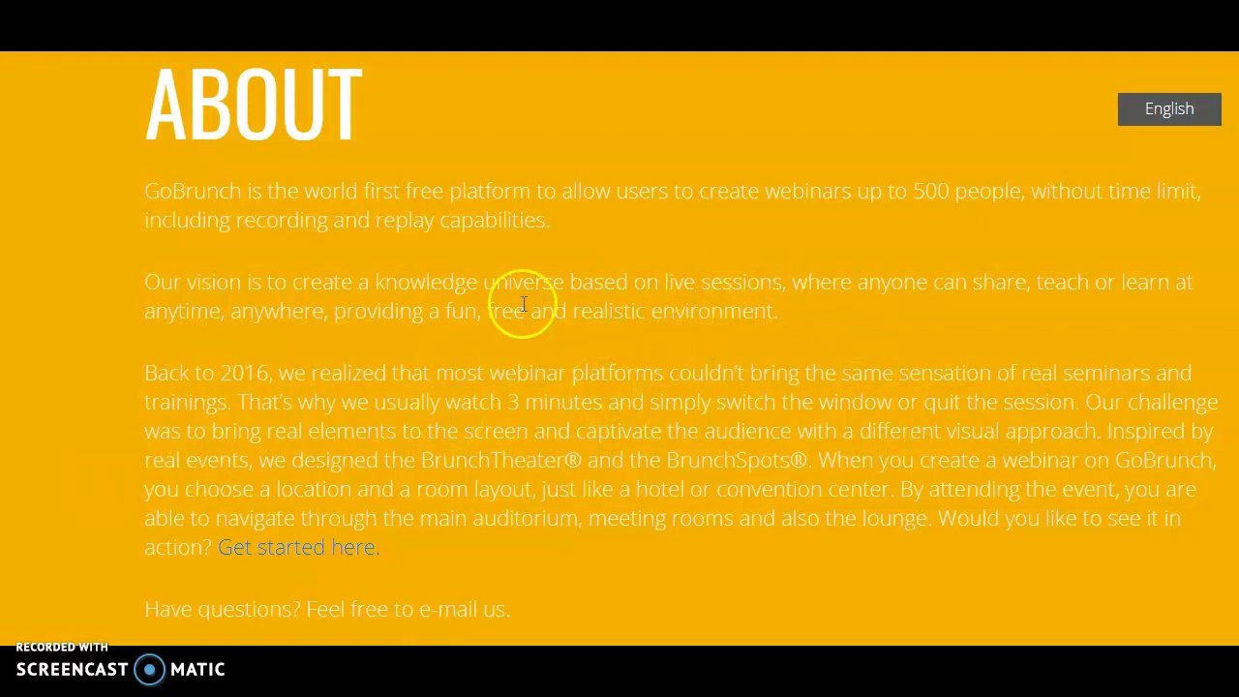
Return to the lobby and start creating a new webinar
{"action": "left_click", "coordinate": [1230, 109]}
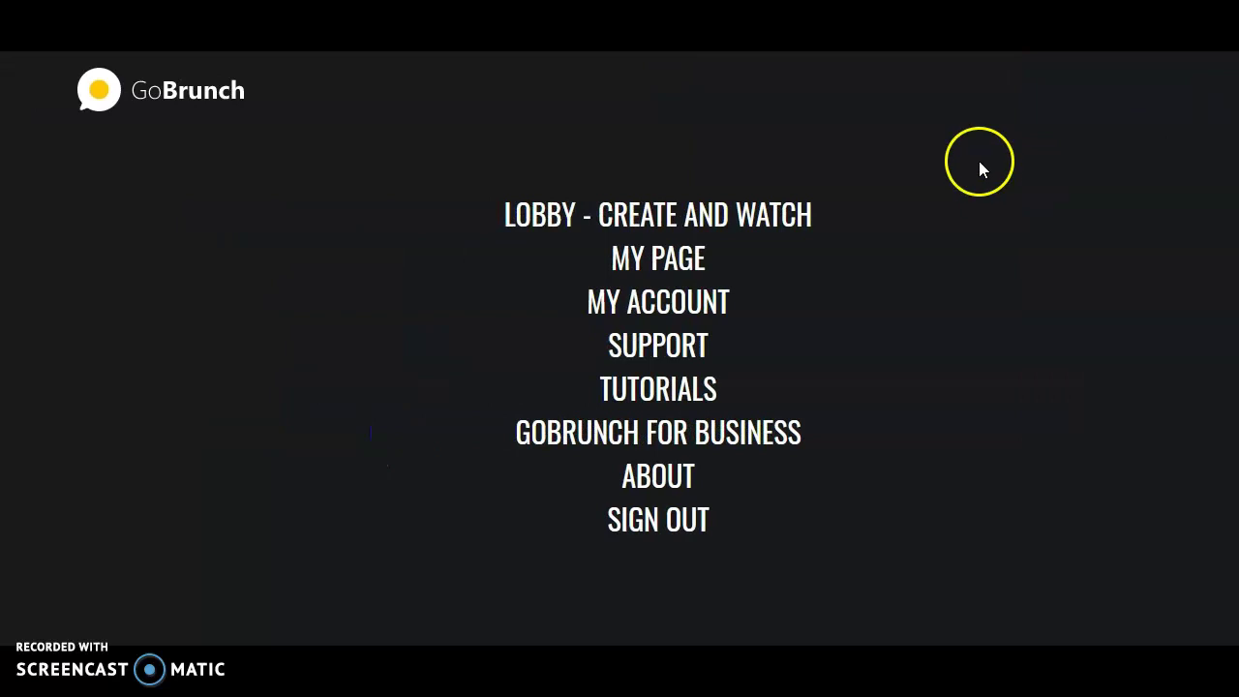
{"action": "left_click", "coordinate": [785, 223]}
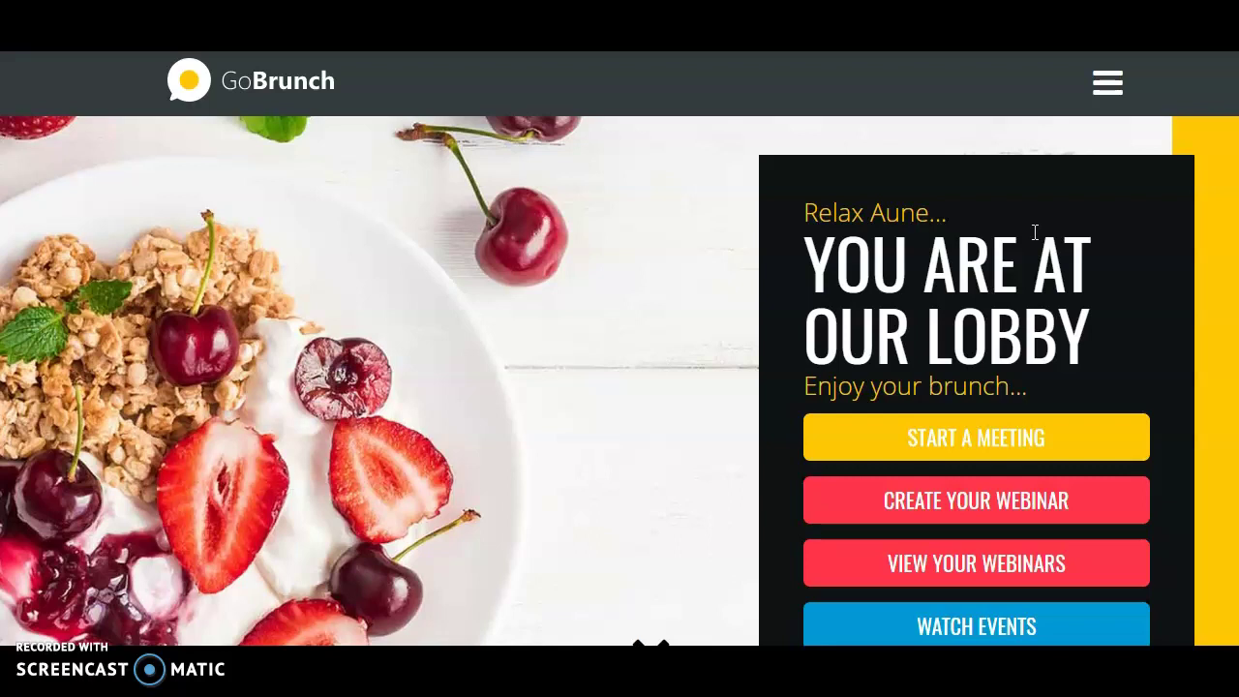
{"action": "left_click", "coordinate": [965, 497]}
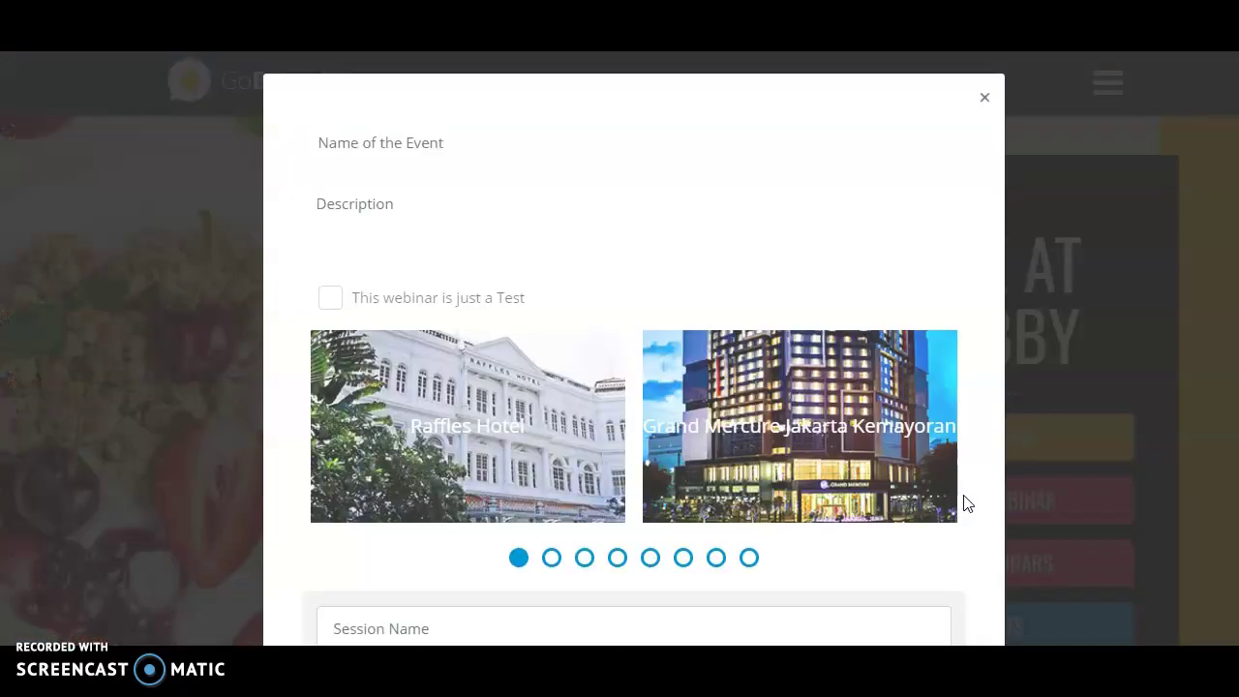
Name the event Webinar 1 and enter Teaching as its description
{"action": "left_click", "coordinate": [444, 148]}
{"action": "type", "text": "Webiner 1"}
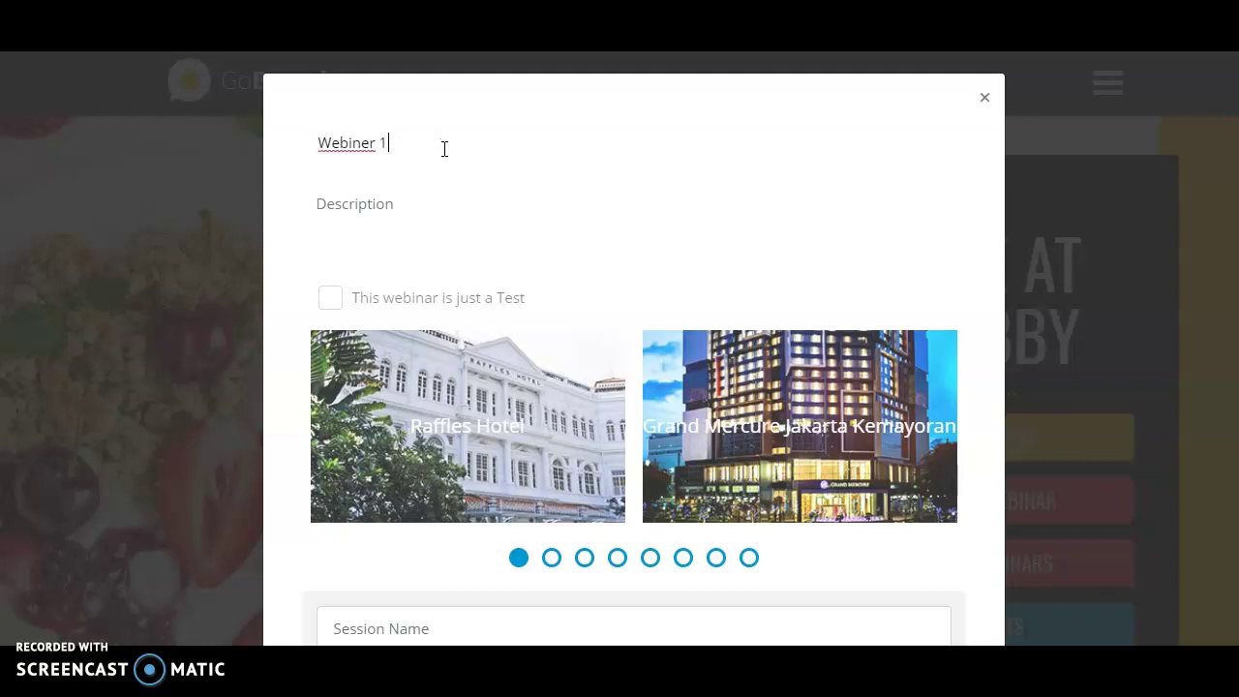
{"action": "left_click", "coordinate": [369, 145]}
{"action": "key", "text": "BackSpace"}
{"action": "type", "text": "a"}
{"action": "left_click", "coordinate": [399, 153]}
{"action": "left_click", "coordinate": [378, 207]}
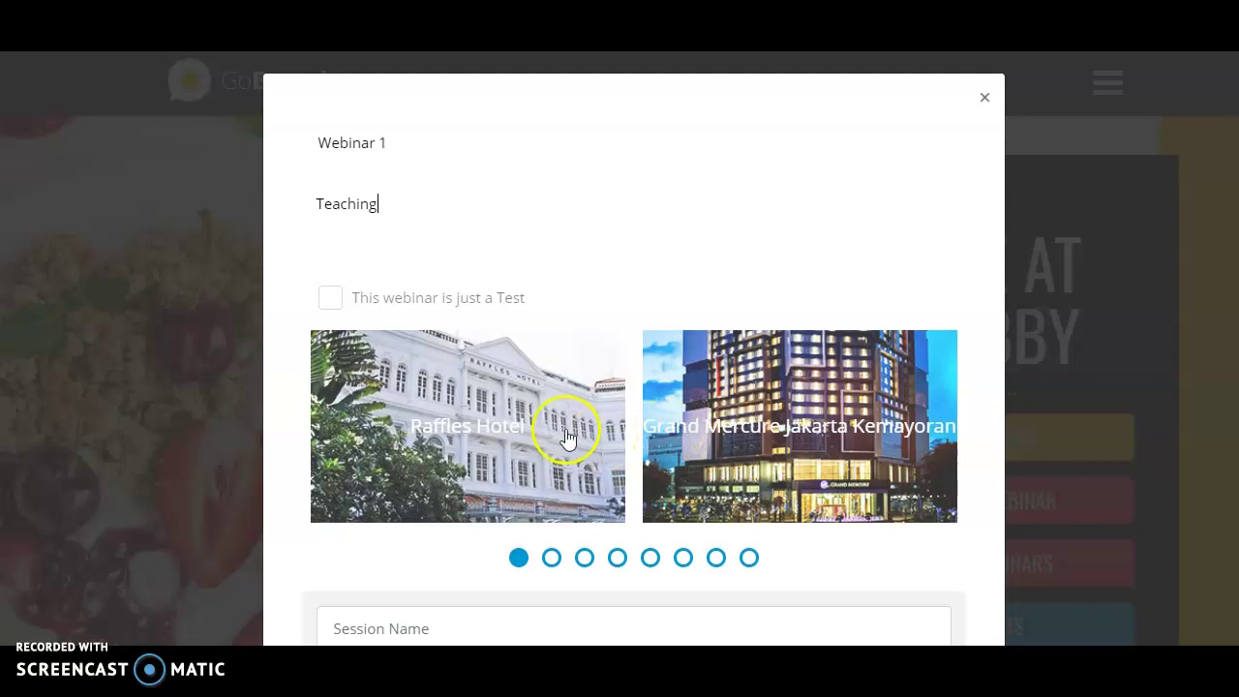
Choose Moscow State University as the webinar's venue and mark the webinar as just a test
{"action": "left_click", "coordinate": [649, 559]}
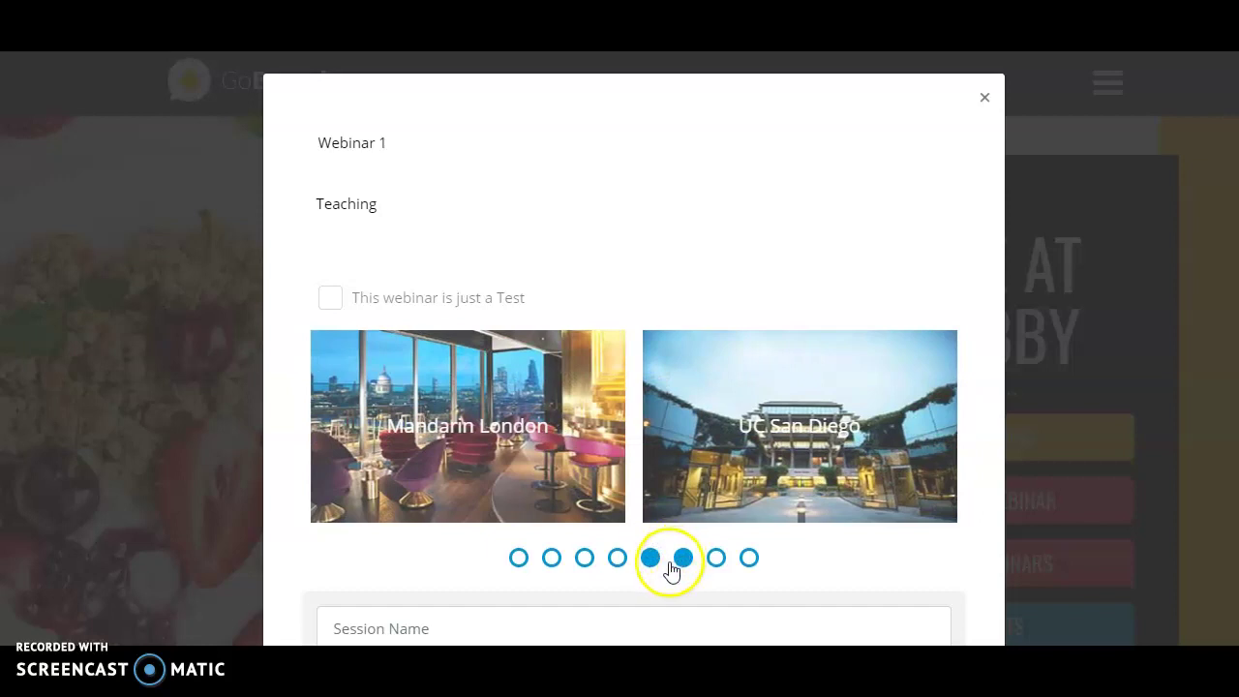
{"action": "left_click", "coordinate": [714, 562]}
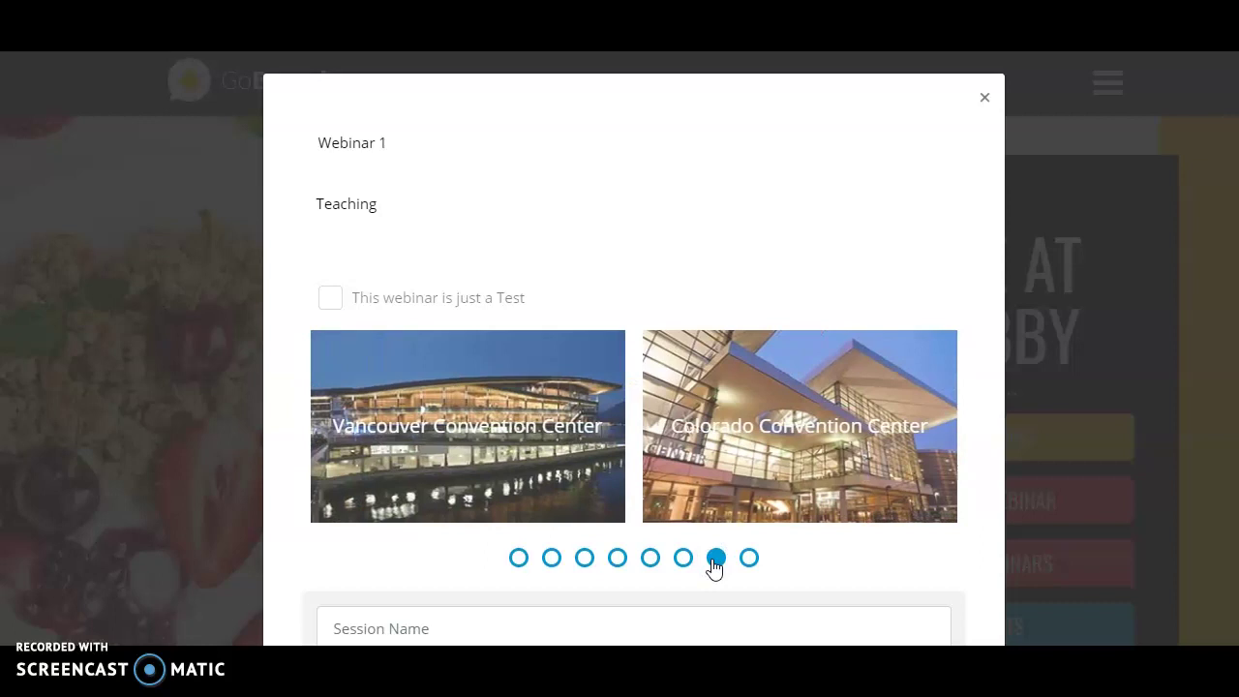
{"action": "left_click", "coordinate": [745, 561]}
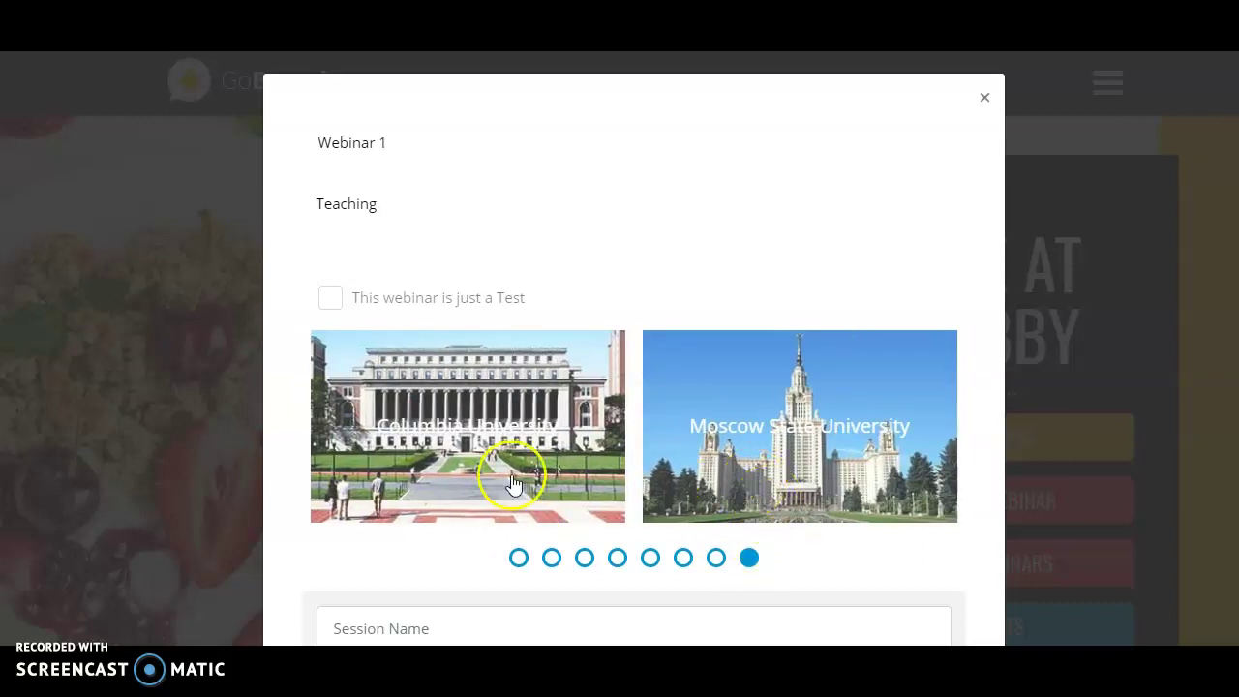
{"action": "left_click", "coordinate": [771, 452]}
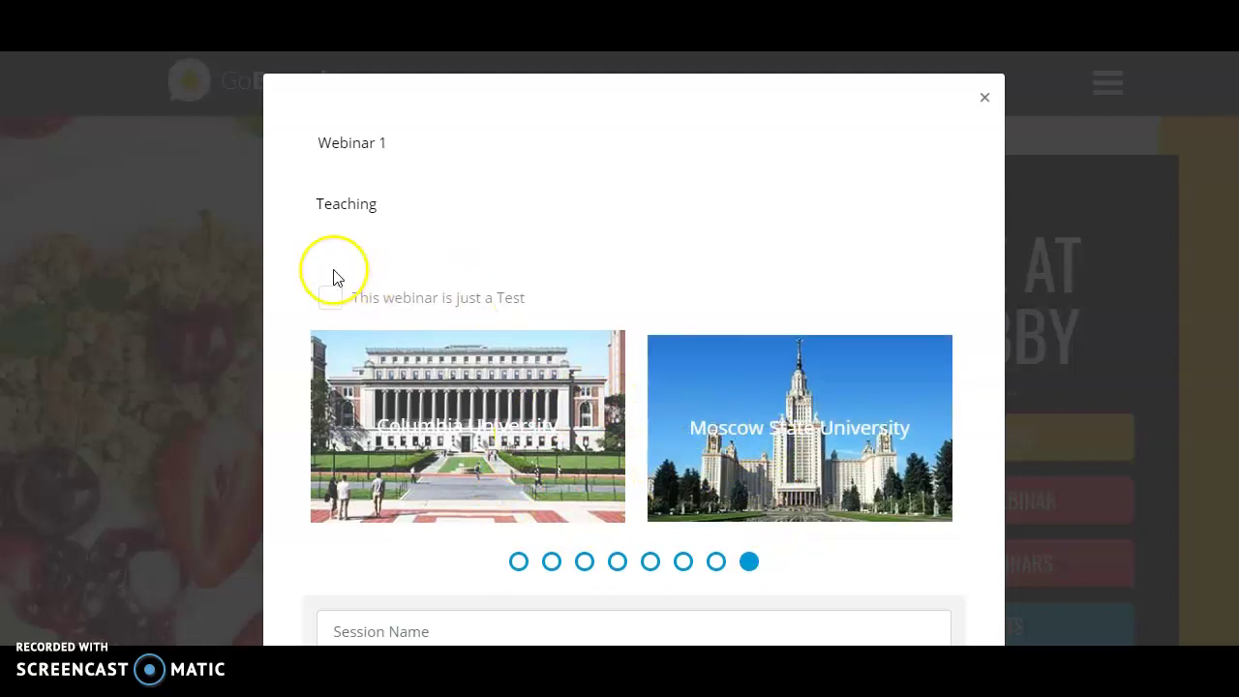
{"action": "left_click", "coordinate": [334, 303]}
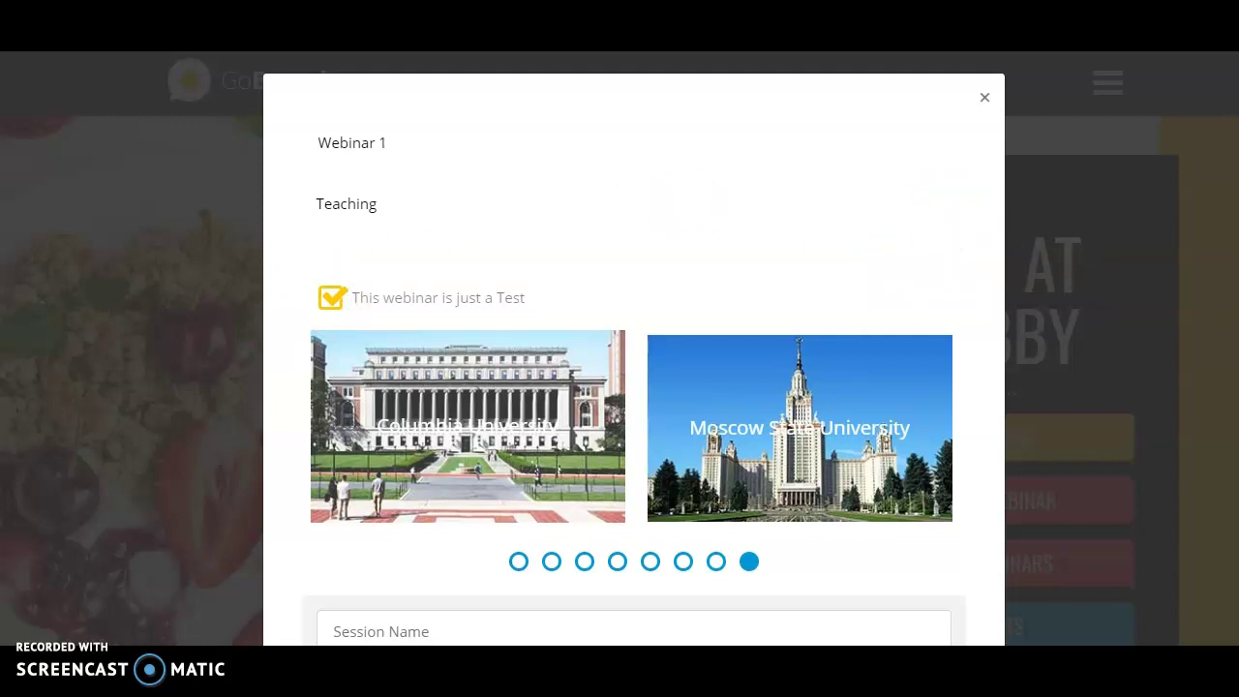
Name the session Online Teaching and set its language to English
{"action": "scroll", "coordinate": [635, 349], "scroll_direction": "down", "scroll_amount": 3}
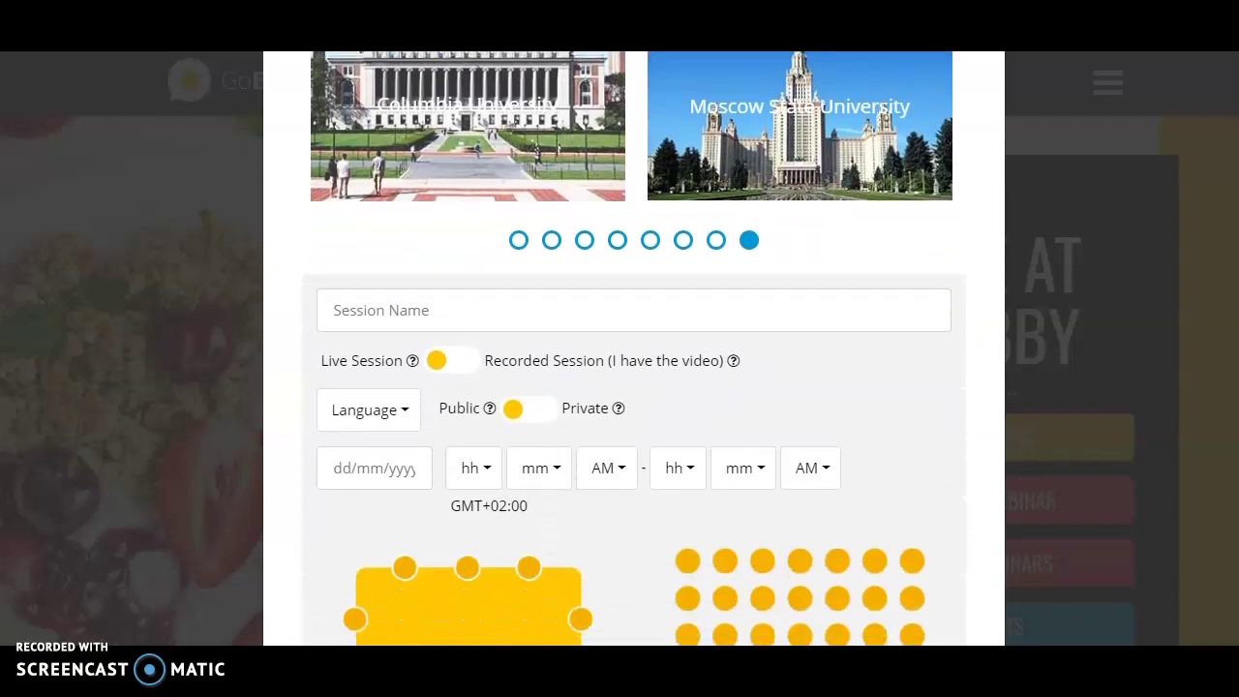
{"action": "left_click", "coordinate": [470, 312]}
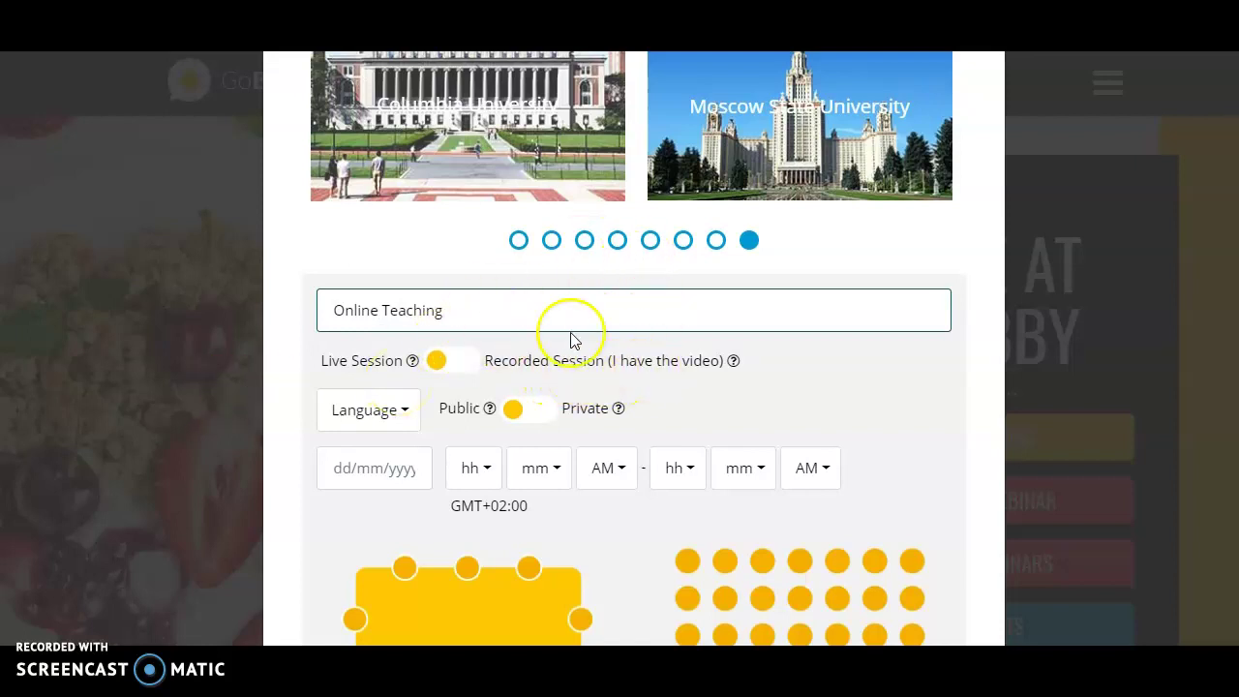
{"action": "left_click", "coordinate": [402, 414]}
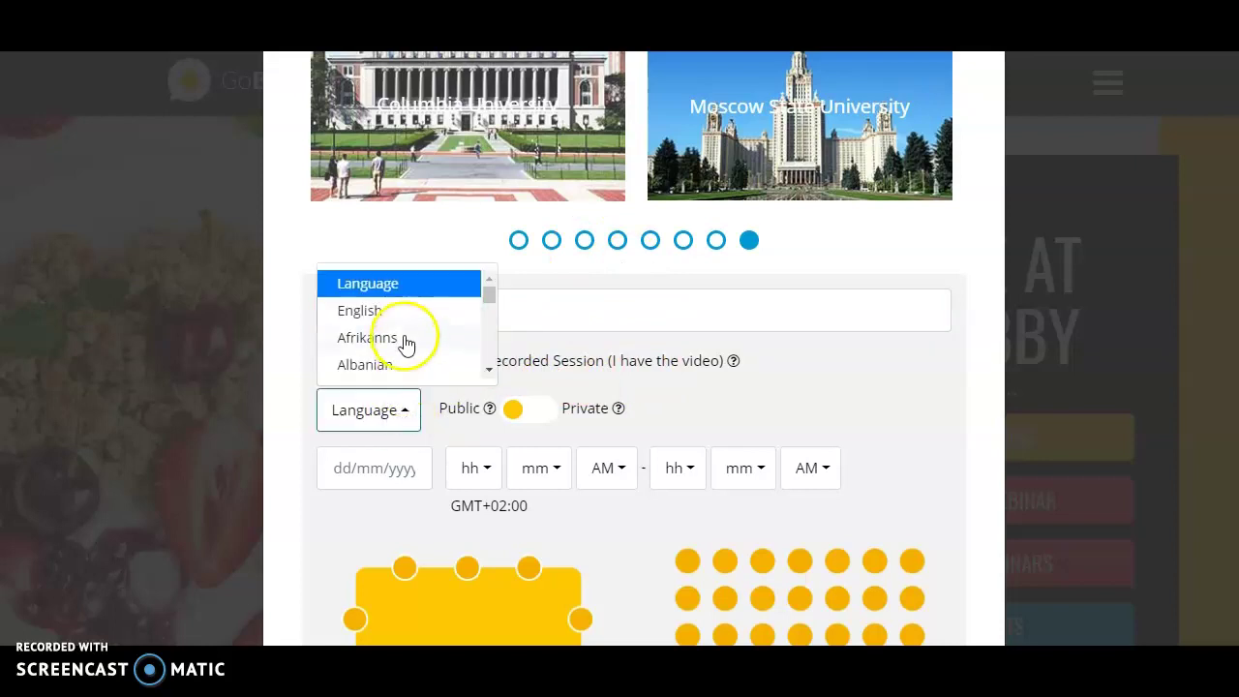
{"action": "left_click", "coordinate": [380, 315]}
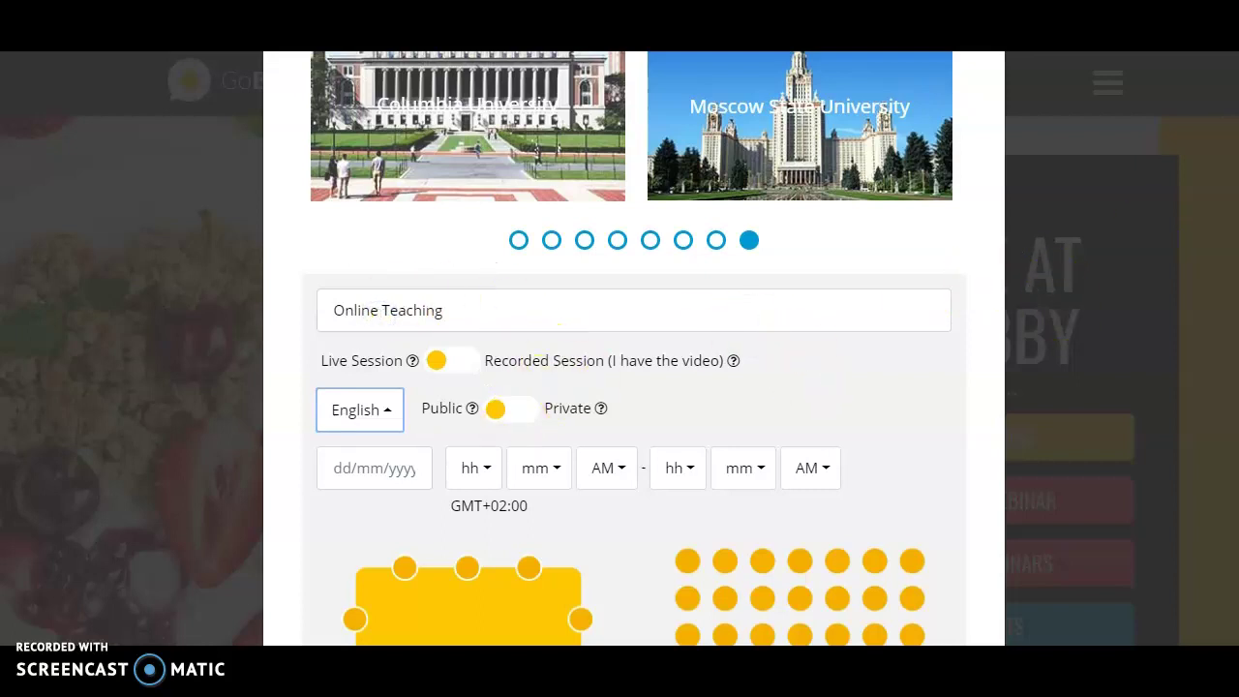
Try the private option for the session and switch it back to public
{"action": "scroll", "coordinate": [1237, 271], "scroll_direction": "down", "scroll_amount": 1}
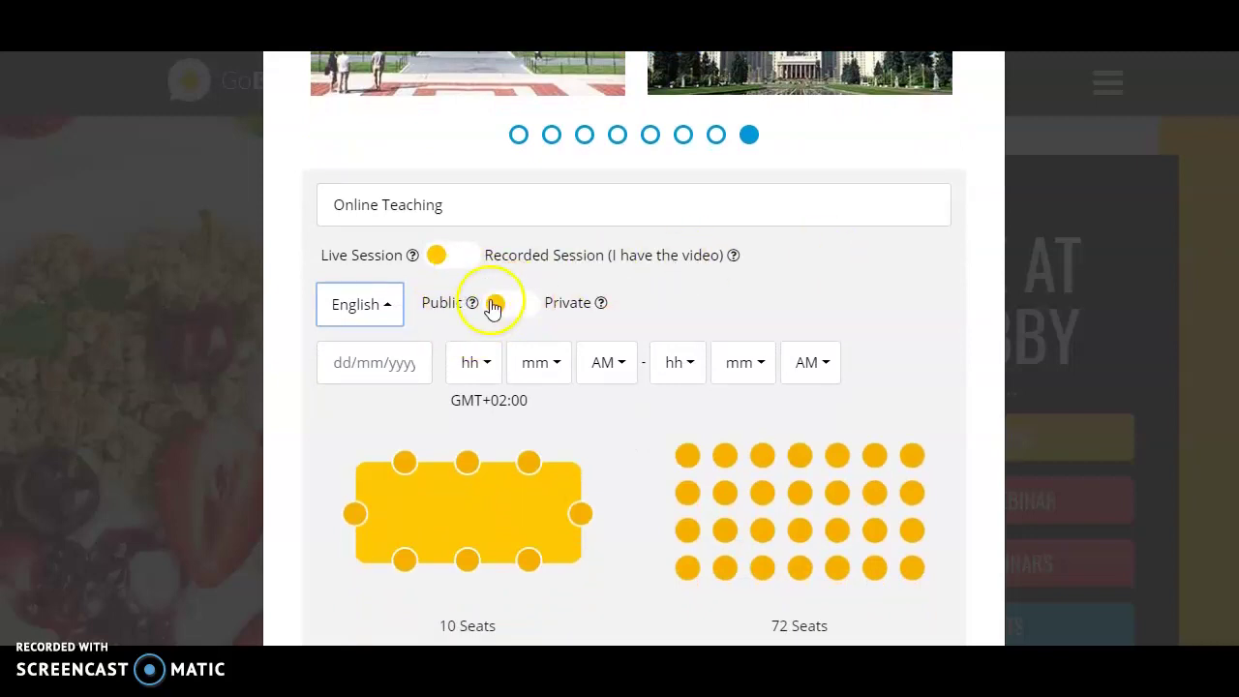
{"action": "left_click", "coordinate": [557, 307]}
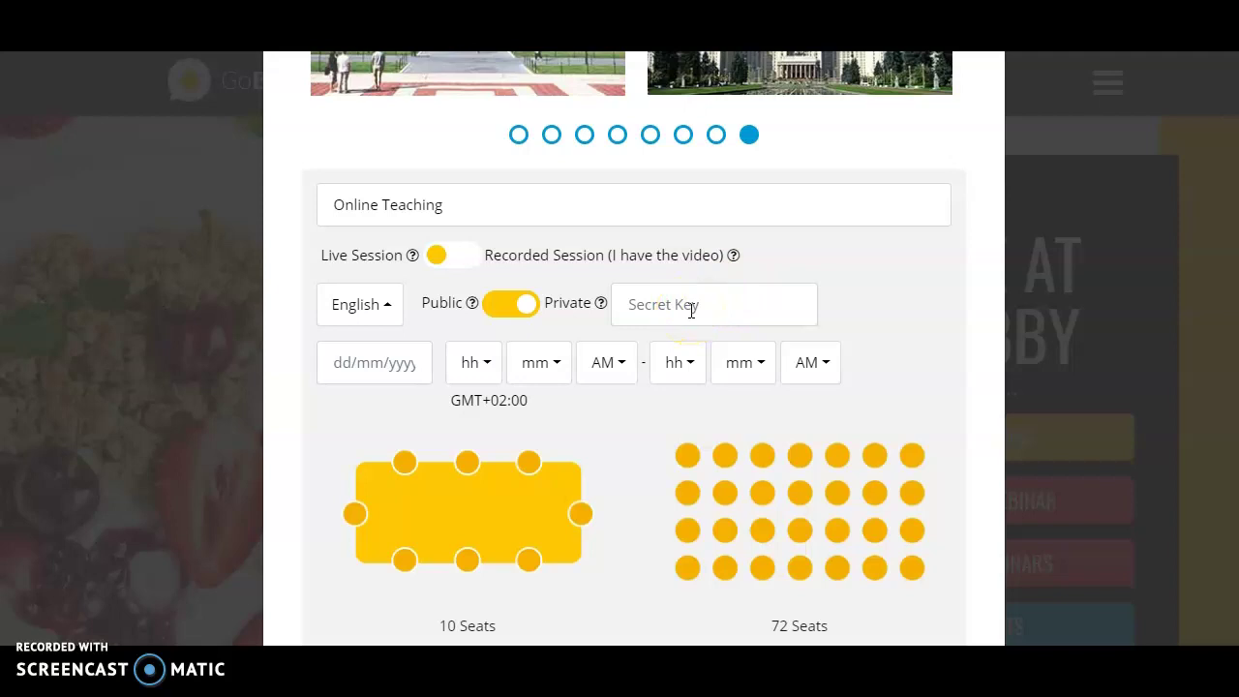
{"action": "left_click", "coordinate": [487, 314]}
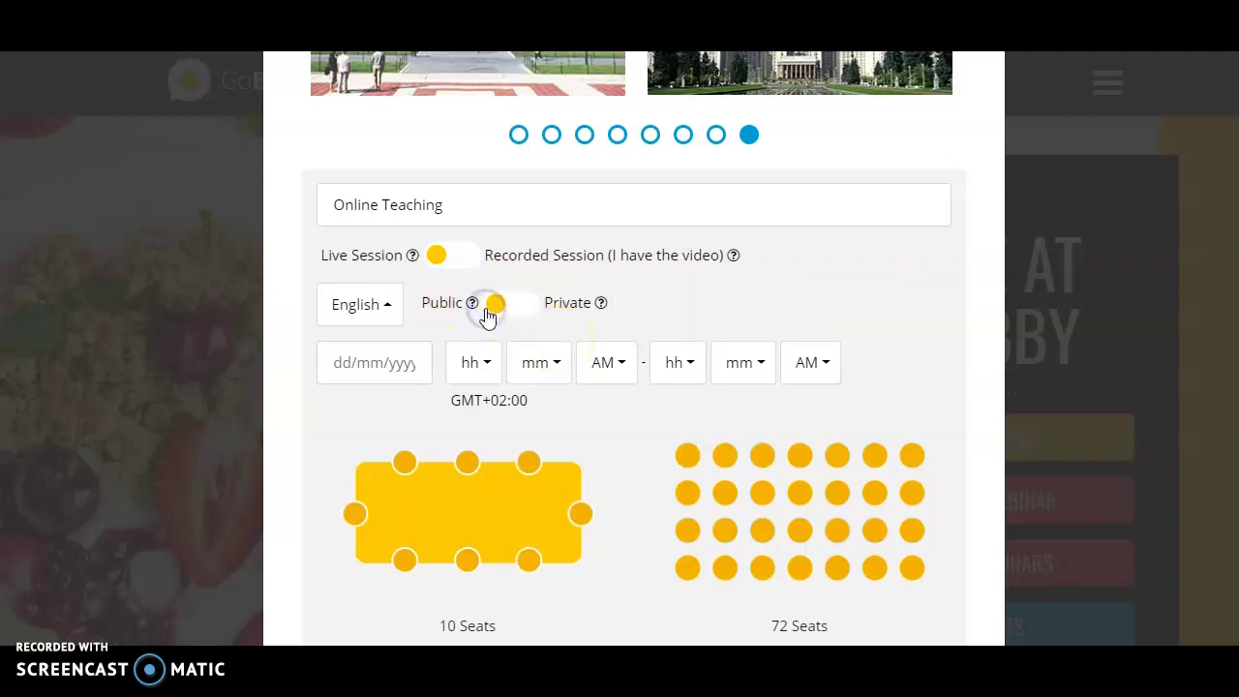
Set the session date to April 23, 2020
{"action": "left_click", "coordinate": [374, 366]}
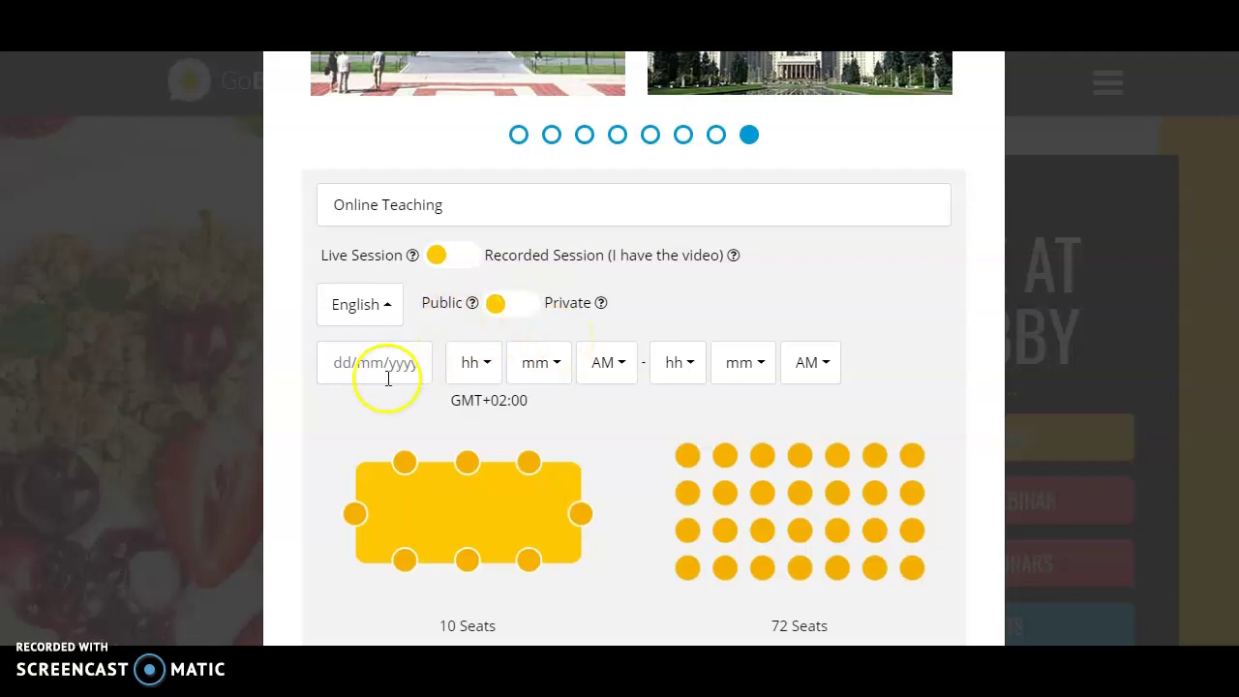
{"action": "left_click", "coordinate": [404, 366]}
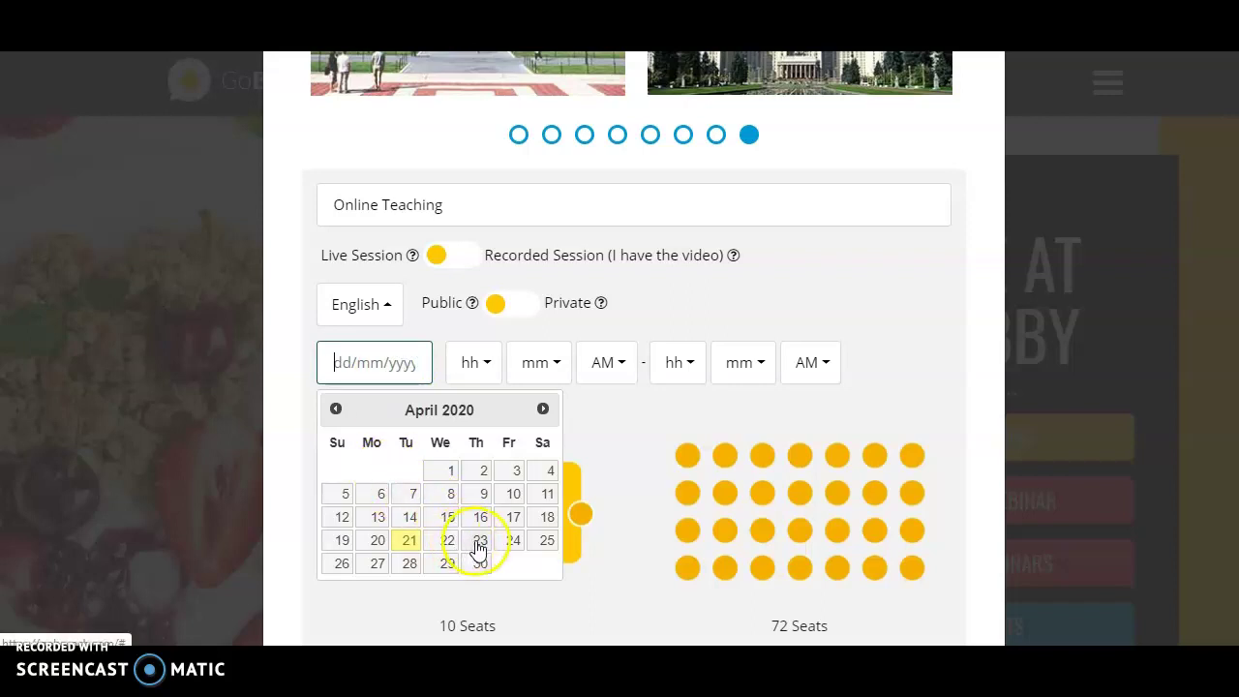
{"action": "left_click", "coordinate": [479, 540]}
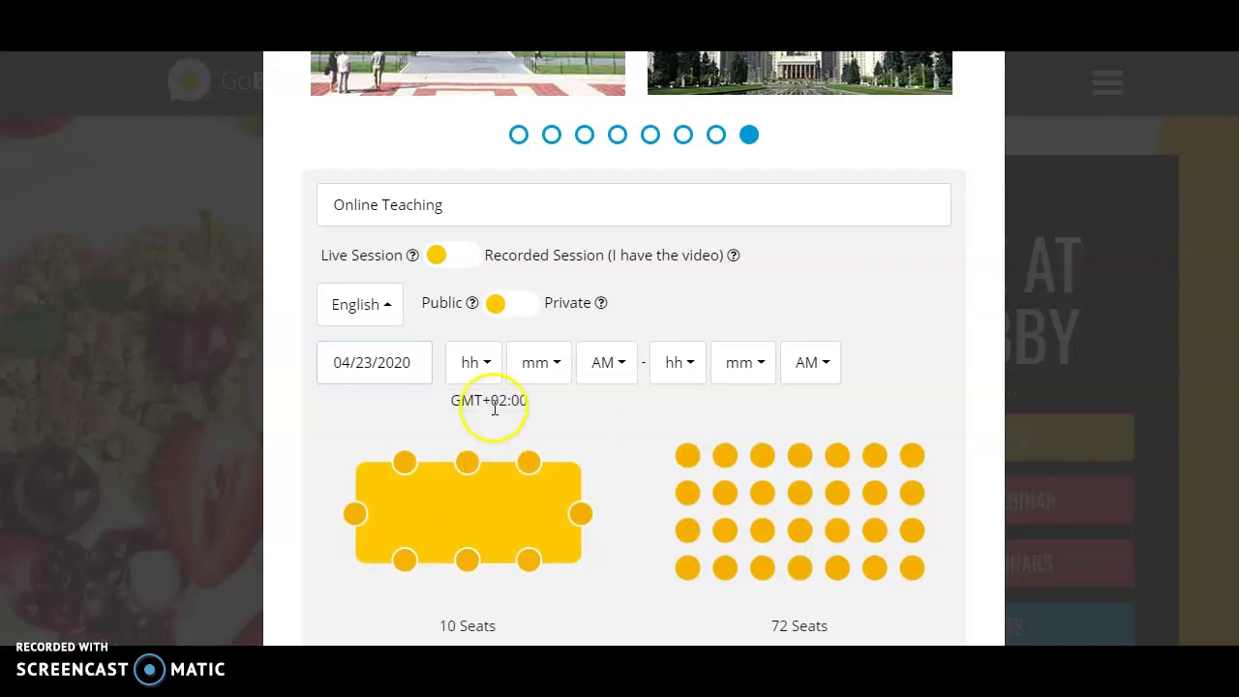
Set the session's start time to 09:00 AM
{"action": "left_click", "coordinate": [489, 366]}
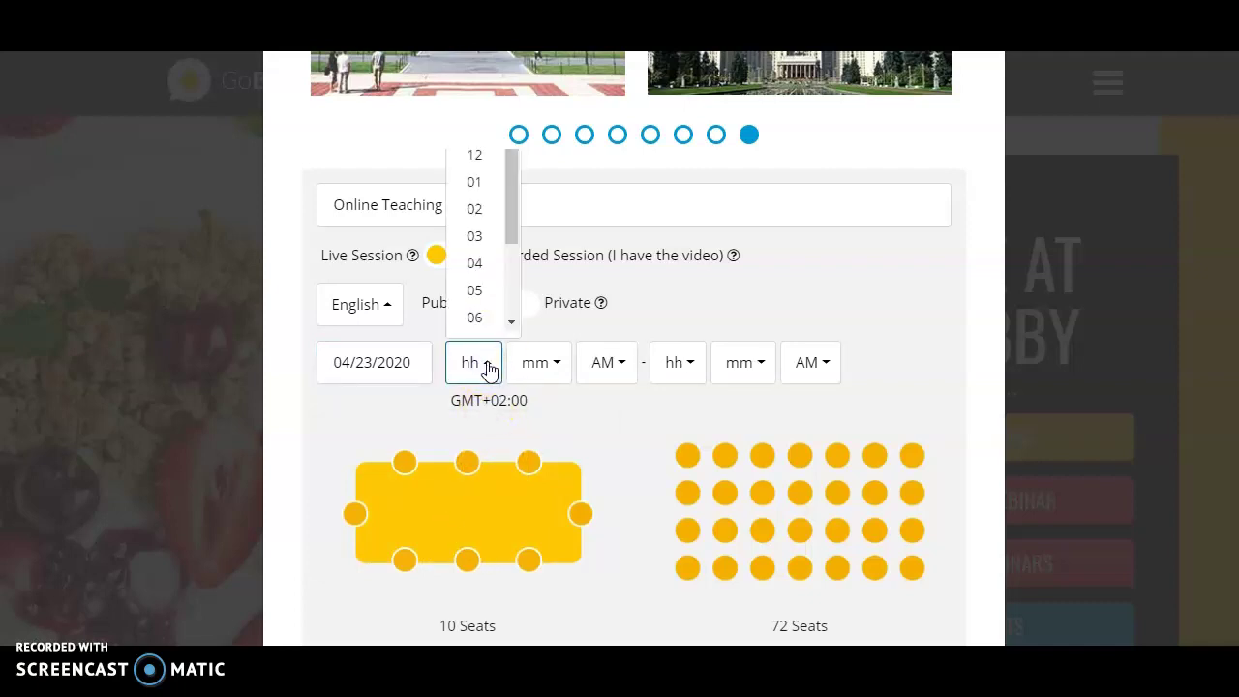
{"action": "left_click", "coordinate": [510, 329]}
{"action": "left_click", "coordinate": [510, 330]}
{"action": "left_click", "coordinate": [510, 328]}
{"action": "left_click", "coordinate": [510, 326]}
{"action": "left_click", "coordinate": [510, 326]}
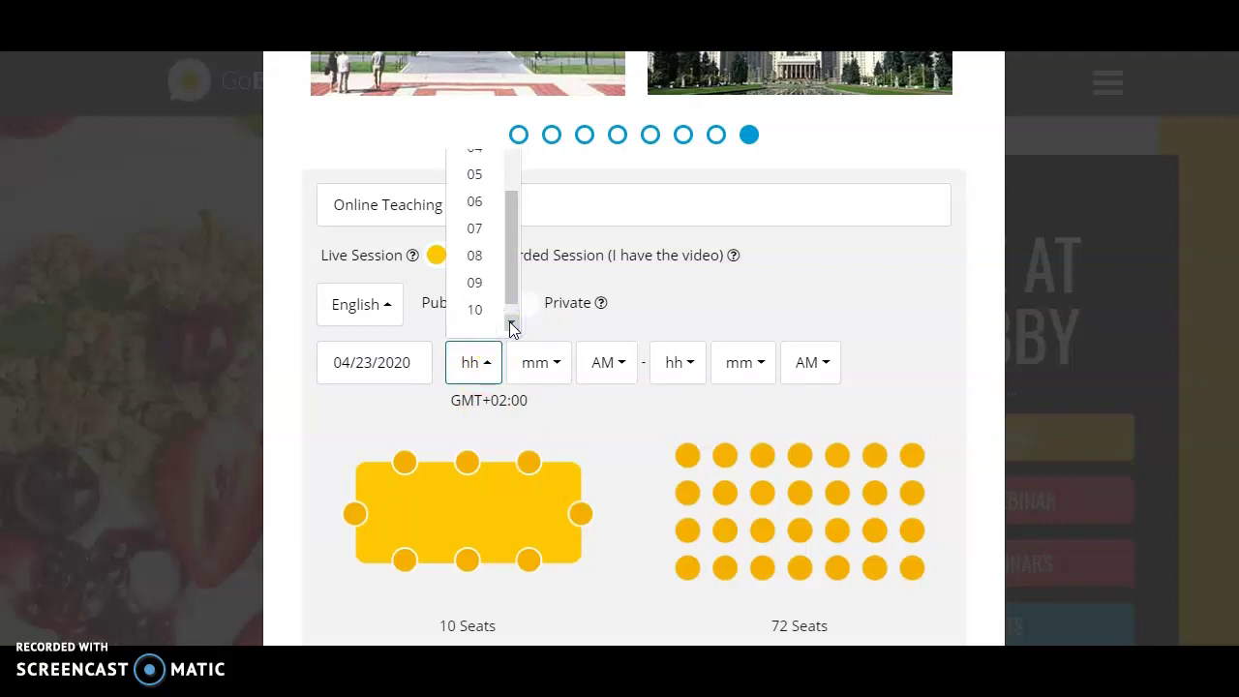
{"action": "left_click", "coordinate": [481, 287]}
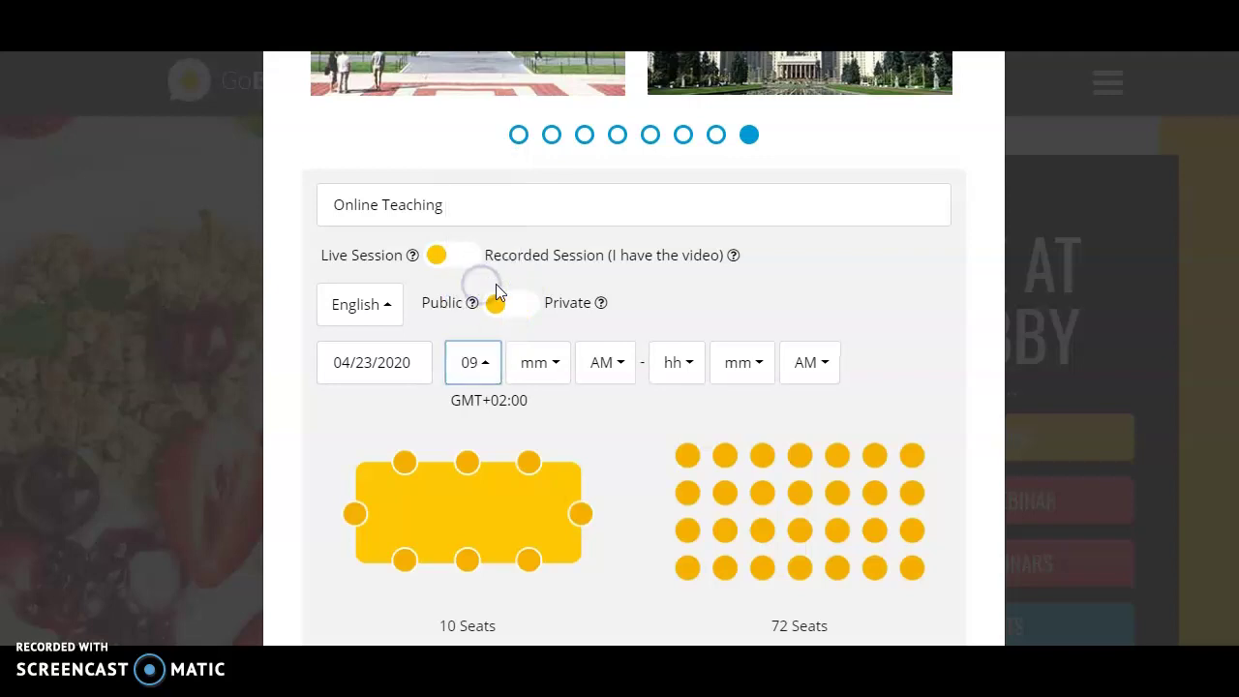
{"action": "left_click", "coordinate": [554, 366]}
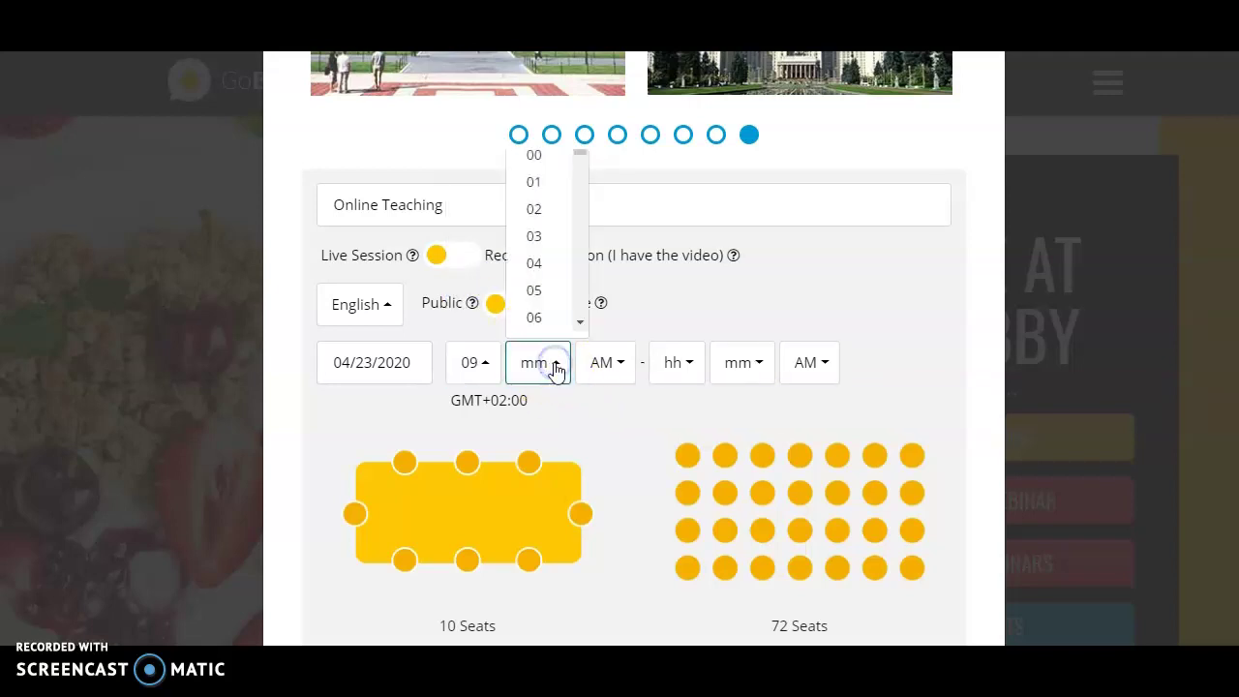
{"action": "left_click", "coordinate": [536, 158]}
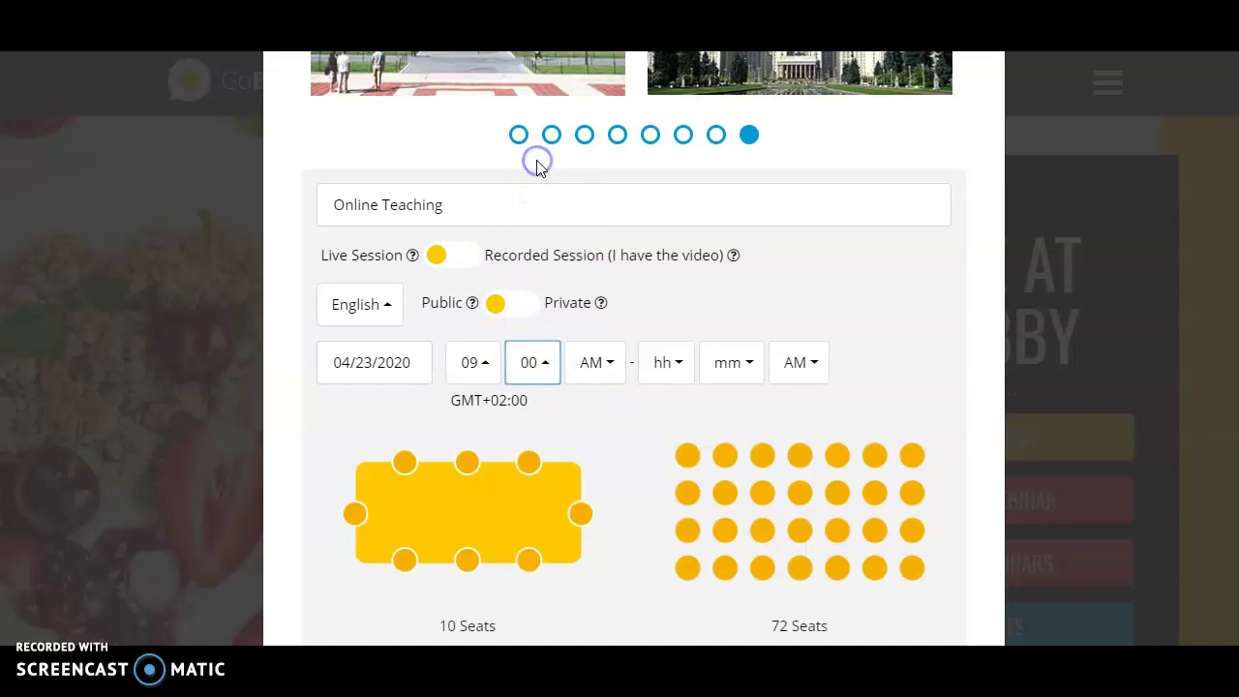
Set the session's end time to 09:30 AM
{"action": "left_click", "coordinate": [683, 369]}
{"action": "left_click", "coordinate": [704, 325]}
{"action": "left_click", "coordinate": [704, 325]}
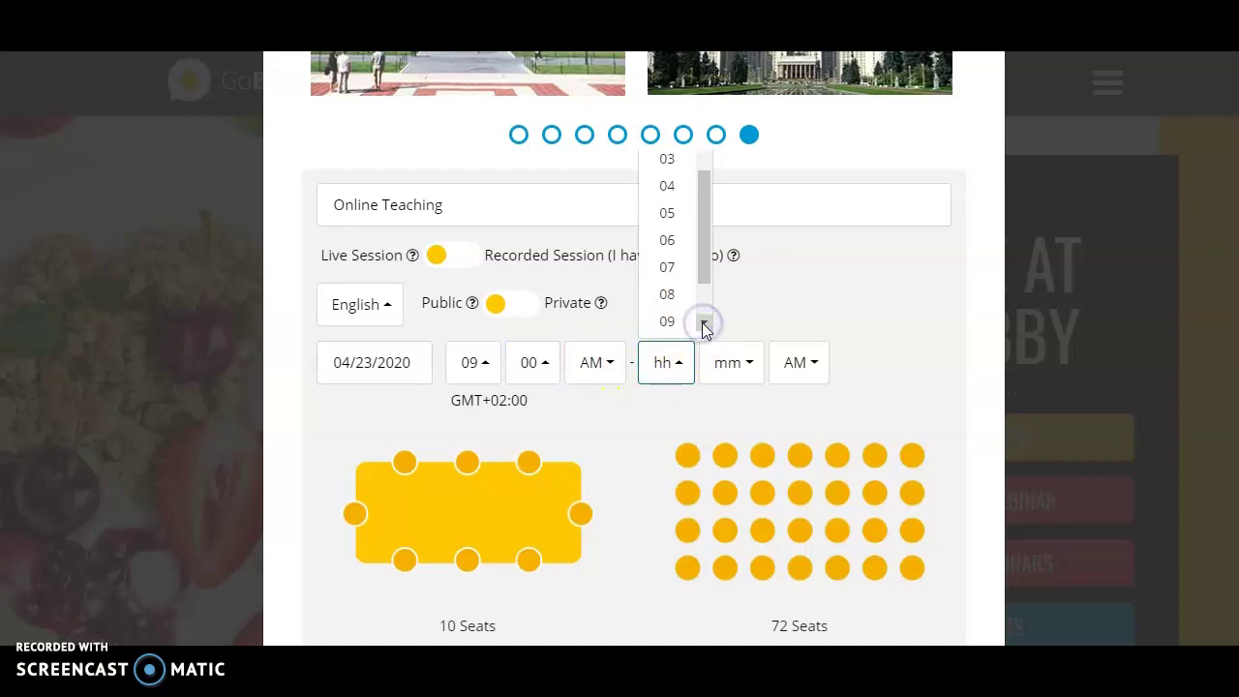
{"action": "left_click", "coordinate": [704, 325]}
{"action": "left_click", "coordinate": [673, 283]}
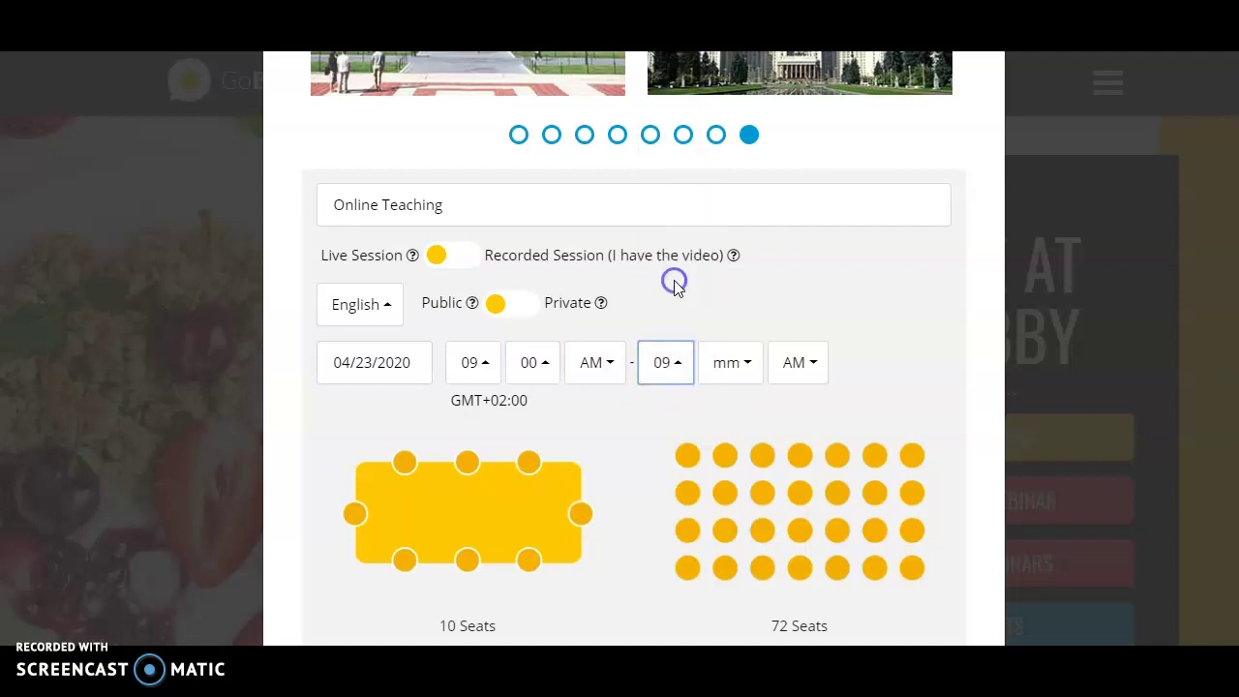
{"action": "left_click", "coordinate": [749, 365]}
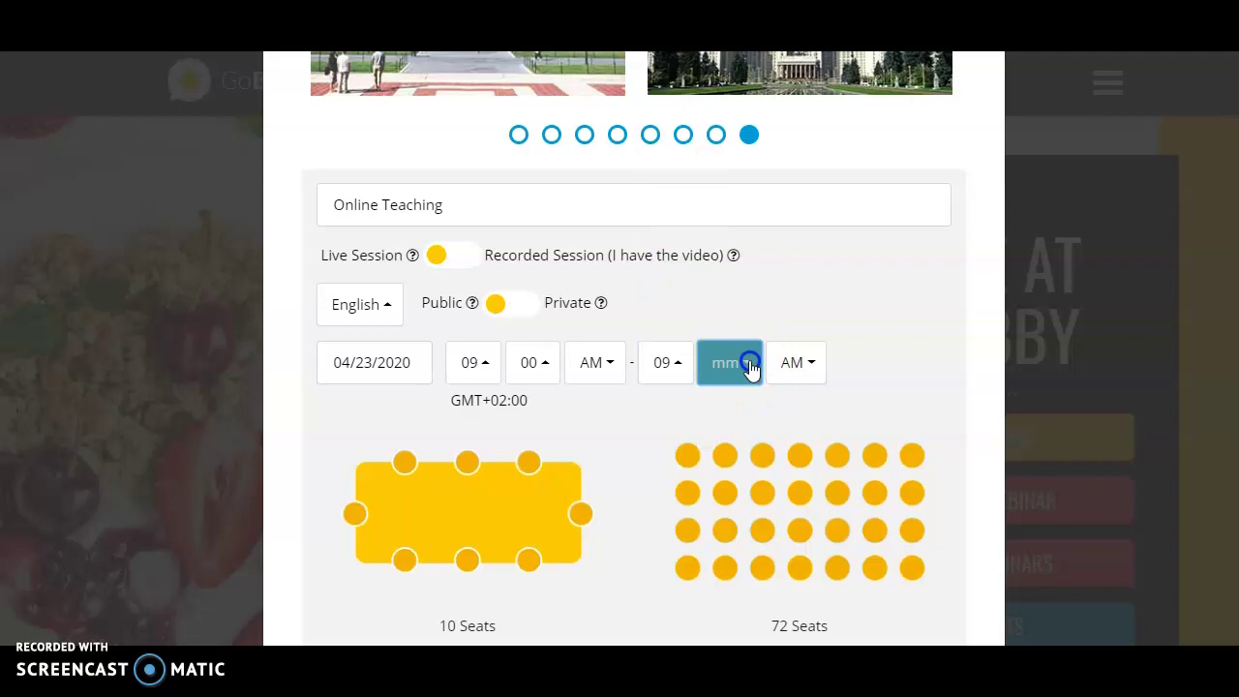
{"action": "left_click", "coordinate": [772, 322]}
{"action": "left_click", "coordinate": [772, 322]}
{"action": "left_click", "coordinate": [772, 322]}
{"action": "left_click", "coordinate": [772, 323]}
{"action": "left_click", "coordinate": [771, 324]}
{"action": "left_click", "coordinate": [771, 323]}
{"action": "left_click", "coordinate": [772, 323]}
{"action": "left_click", "coordinate": [772, 322]}
{"action": "left_click", "coordinate": [772, 323]}
{"action": "left_click", "coordinate": [772, 322]}
{"action": "left_click", "coordinate": [772, 322]}
{"action": "left_click", "coordinate": [772, 322]}
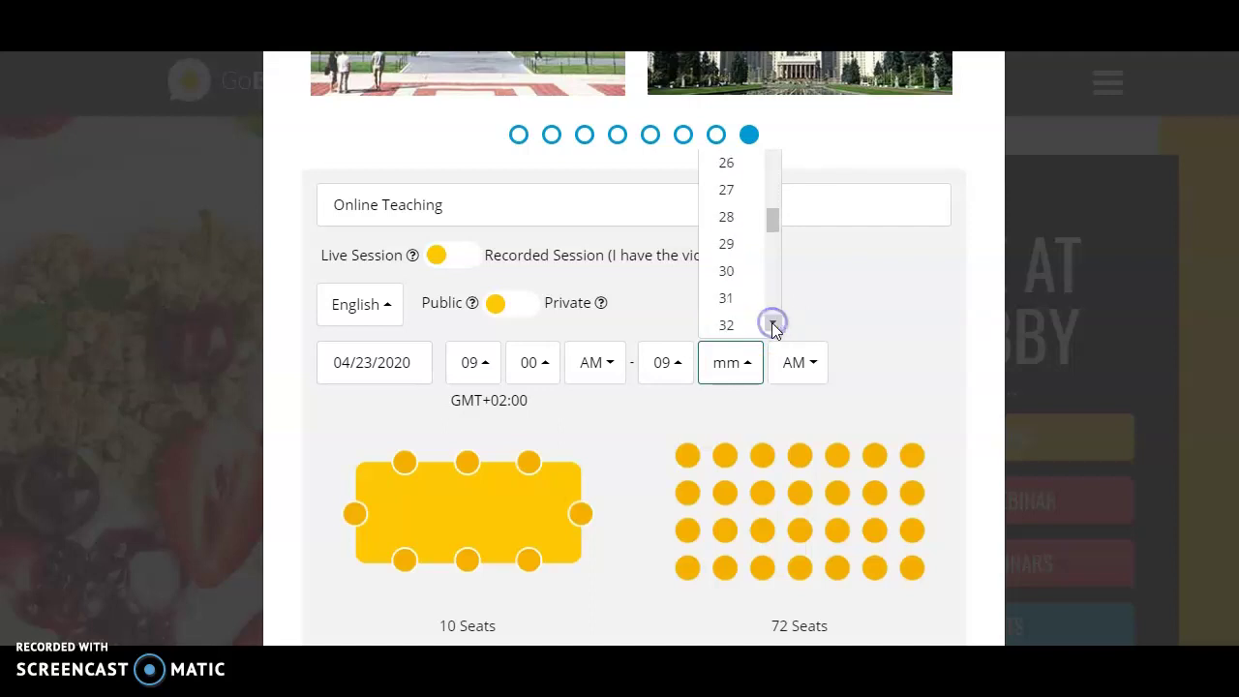
{"action": "left_click", "coordinate": [727, 272]}
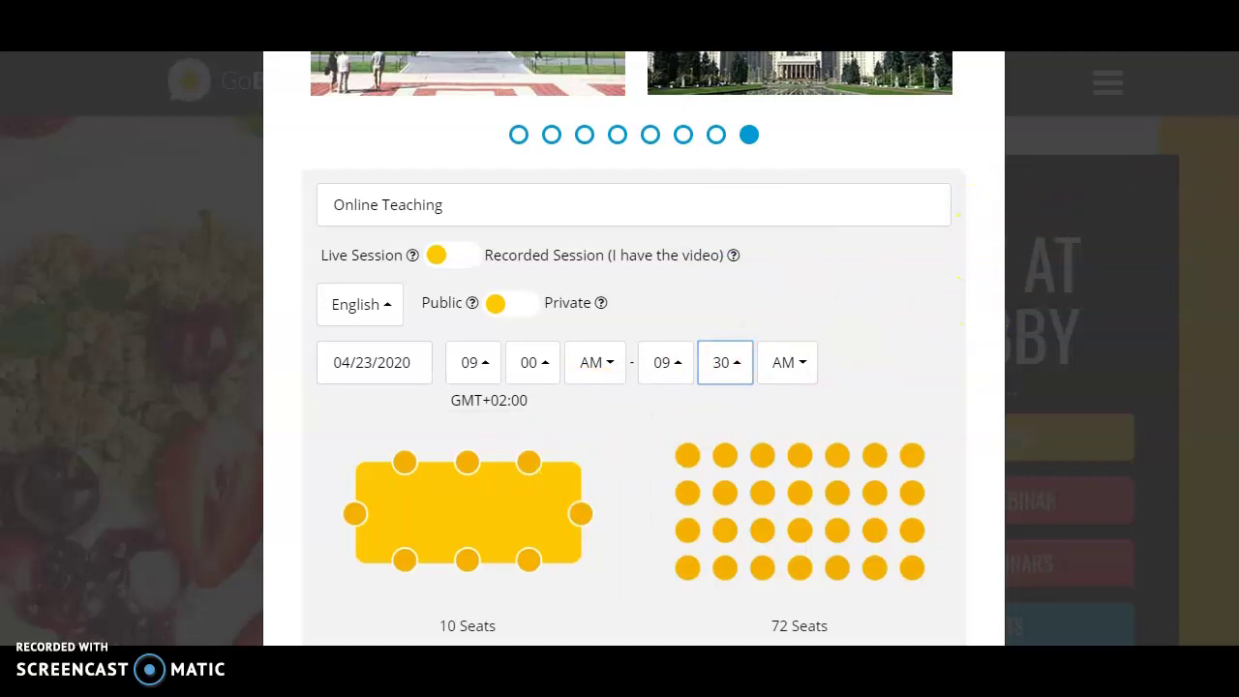
Look through the available seating layouts and choose the rectangular table with 10 seats for the session
{"action": "scroll", "coordinate": [634, 349], "scroll_direction": "down", "scroll_amount": 3}
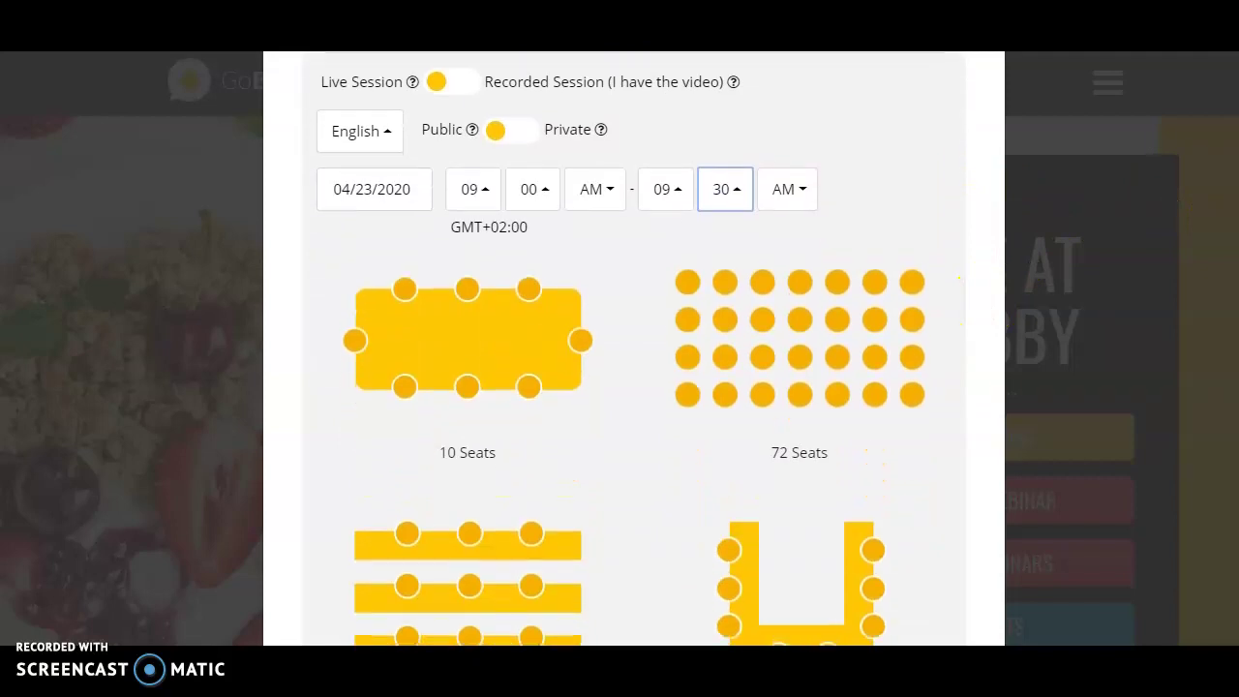
{"action": "scroll", "coordinate": [634, 348], "scroll_direction": "down", "scroll_amount": 3}
{"action": "scroll", "coordinate": [634, 349], "scroll_direction": "up", "scroll_amount": 1}
{"action": "scroll", "coordinate": [634, 348], "scroll_direction": "up", "scroll_amount": 1}
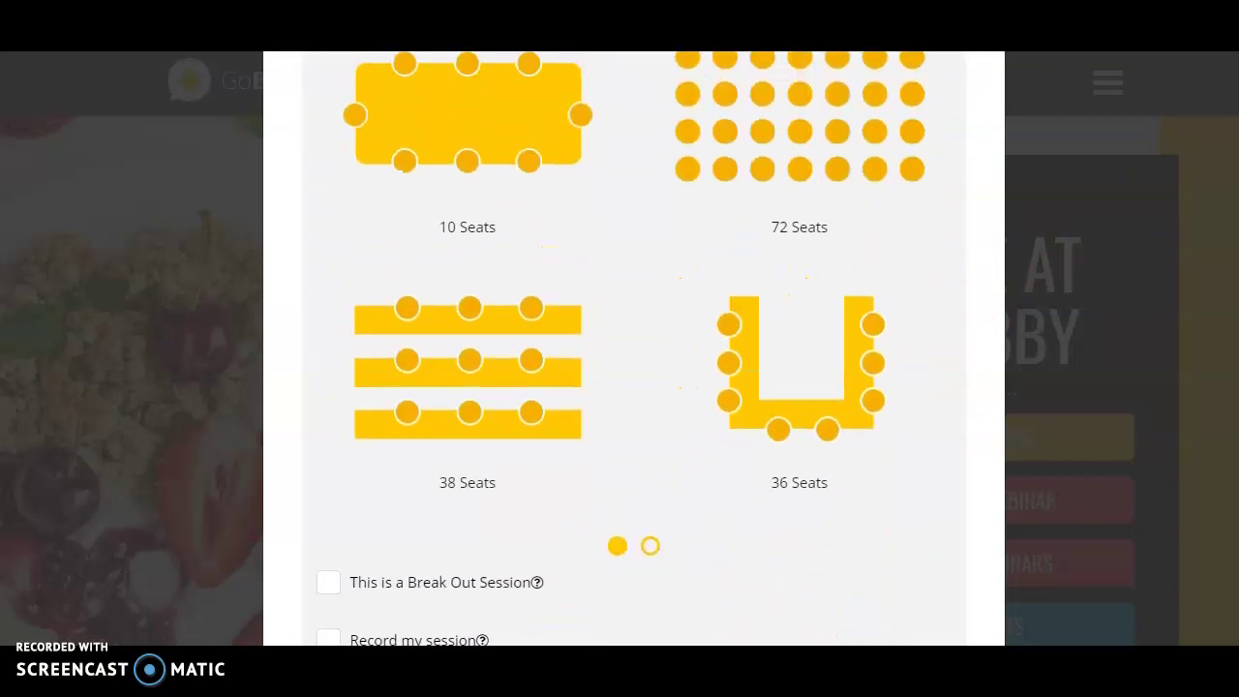
{"action": "left_click", "coordinate": [651, 548]}
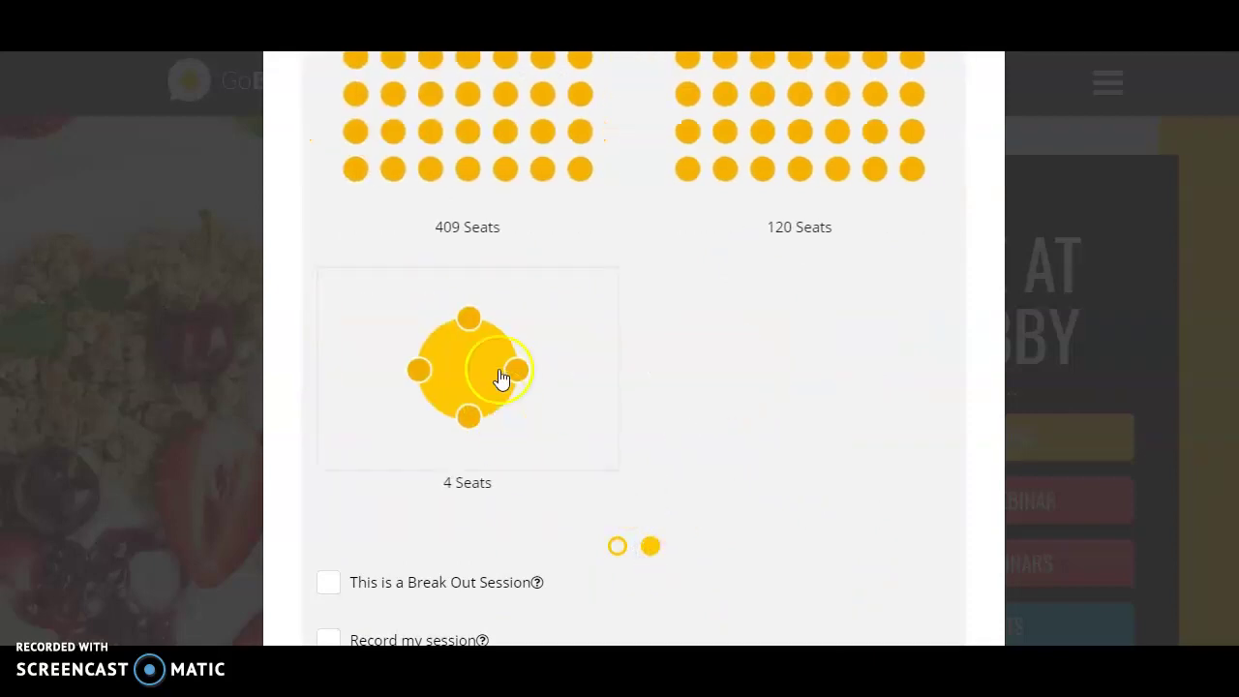
{"action": "left_click", "coordinate": [617, 547]}
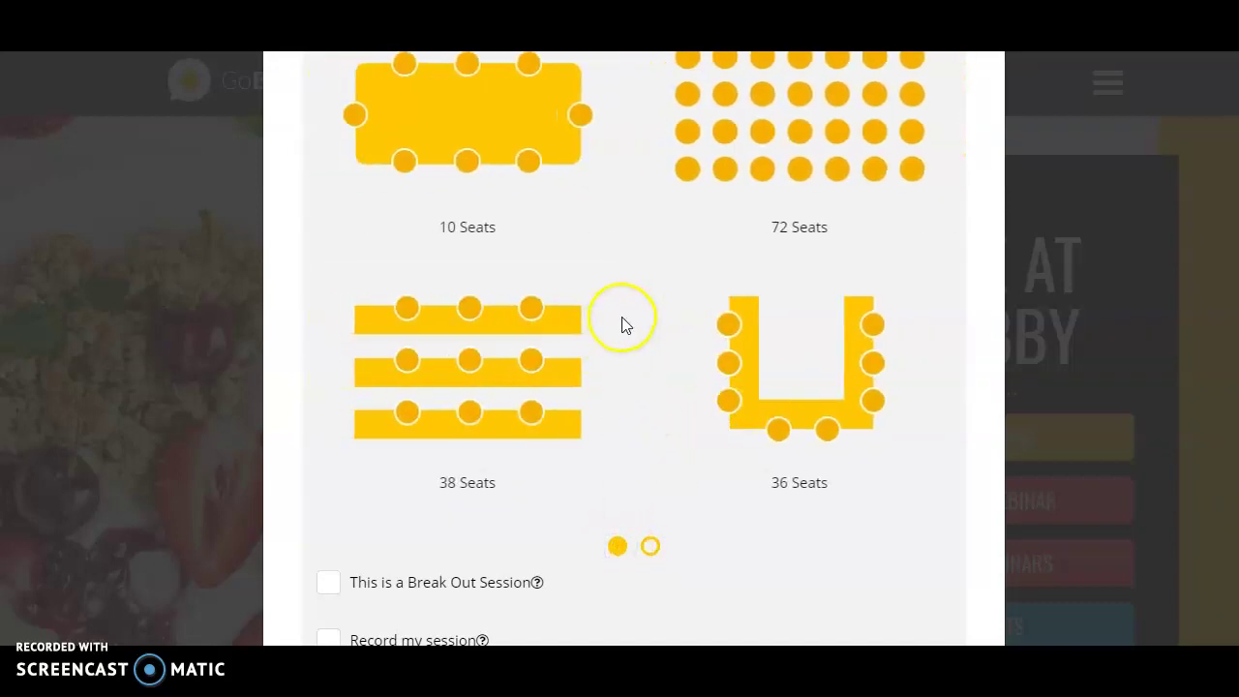
{"action": "left_click", "coordinate": [514, 130]}
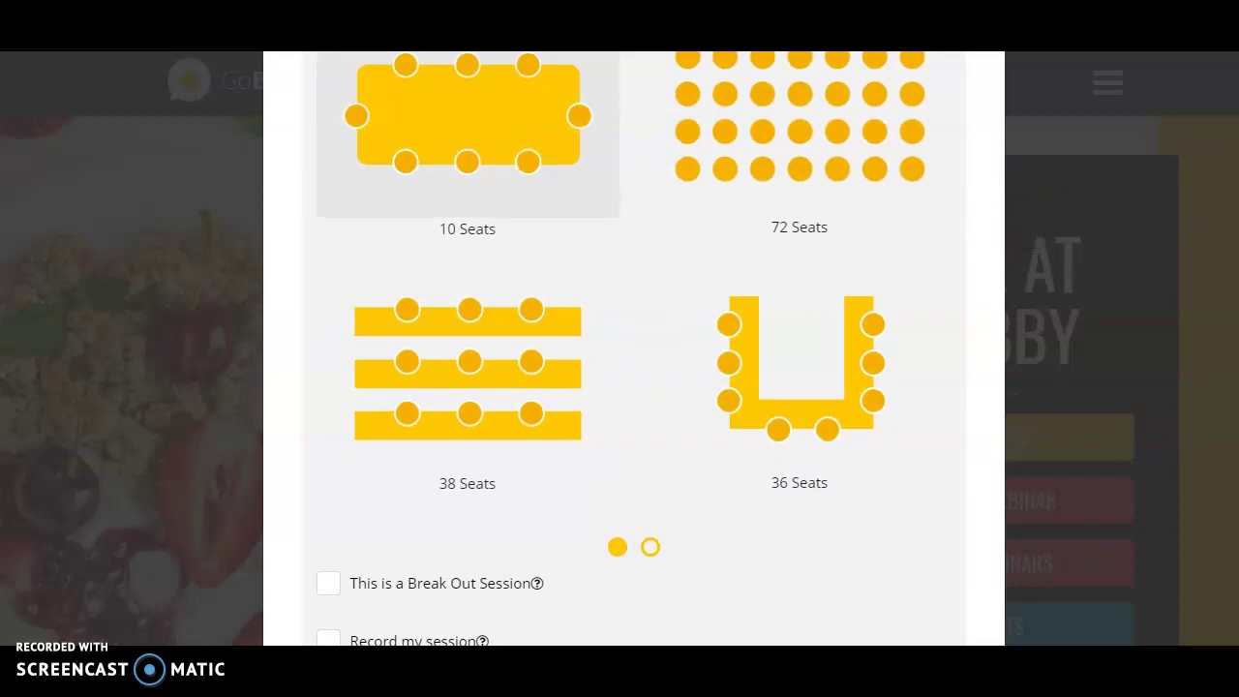
Enable recording of the session, and try the option for adding another presenter but leave it off
{"action": "scroll", "coordinate": [766, 374], "scroll_direction": "down", "scroll_amount": 3}
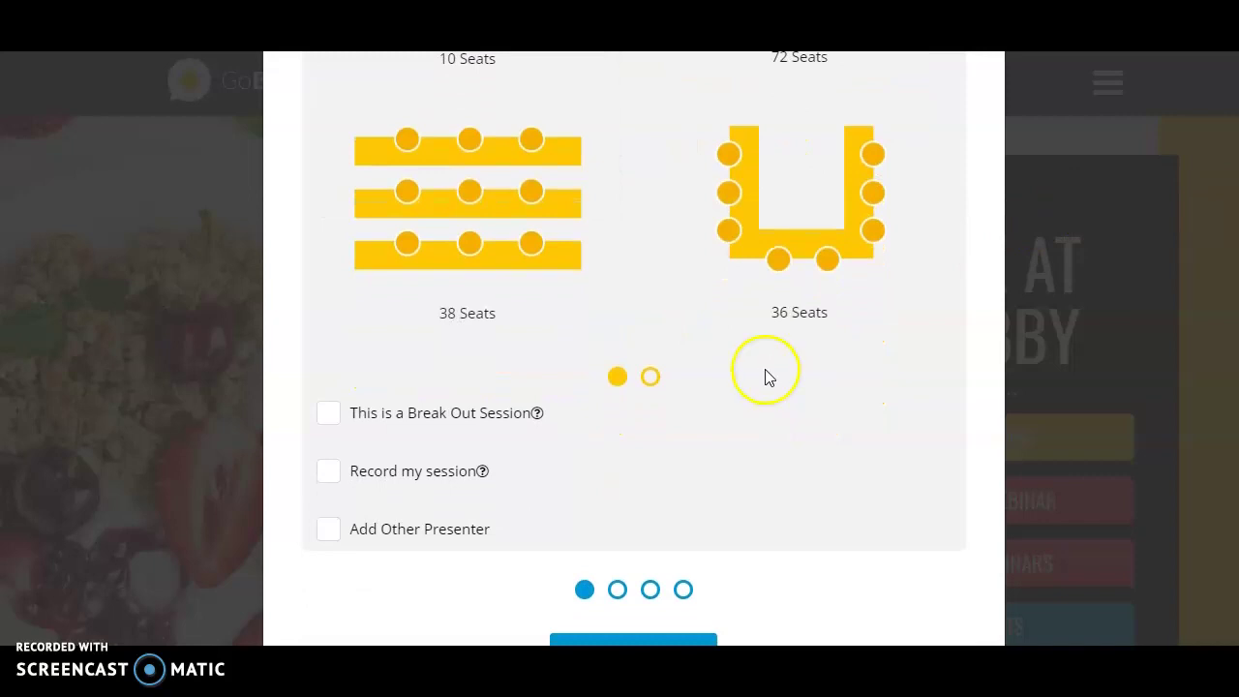
{"action": "left_click", "coordinate": [346, 444]}
{"action": "left_click", "coordinate": [333, 477]}
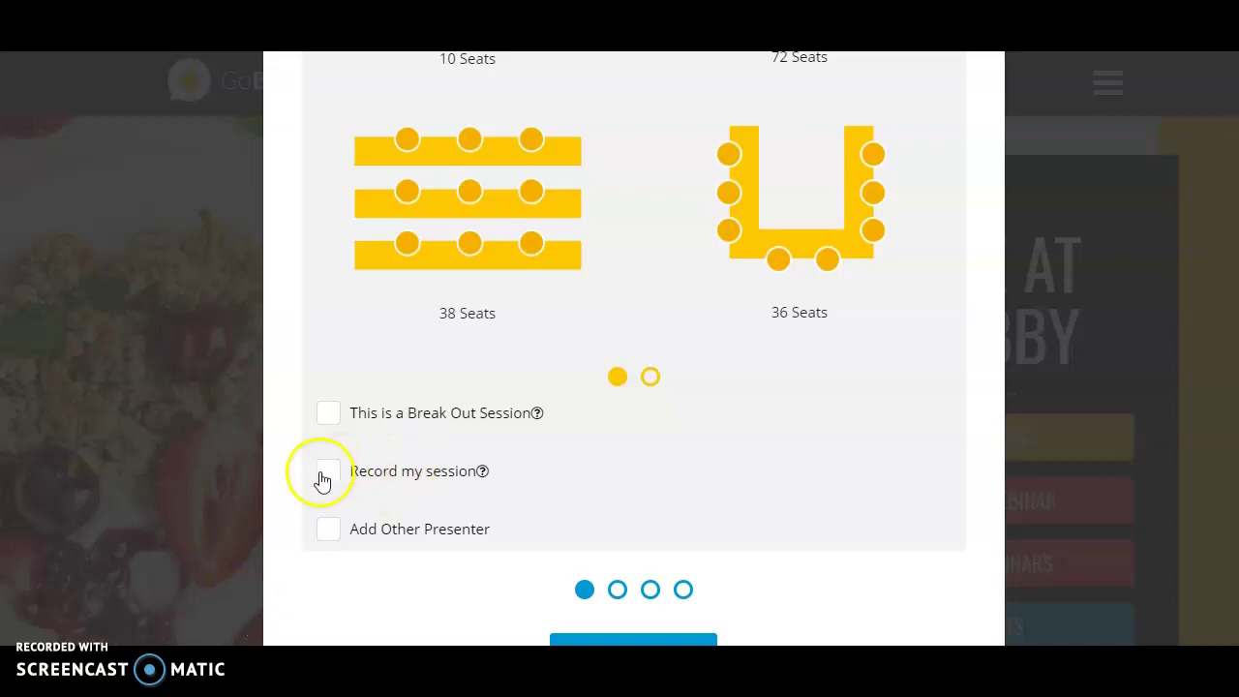
{"action": "left_click", "coordinate": [332, 534]}
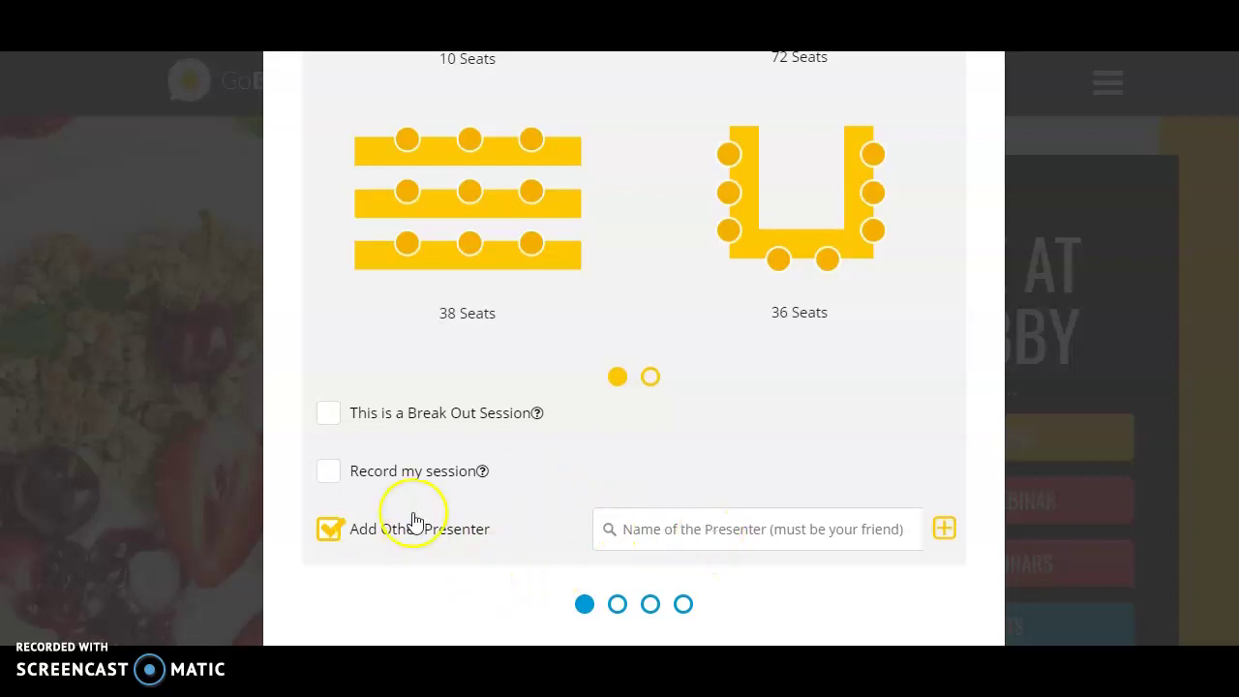
{"action": "left_click", "coordinate": [328, 475]}
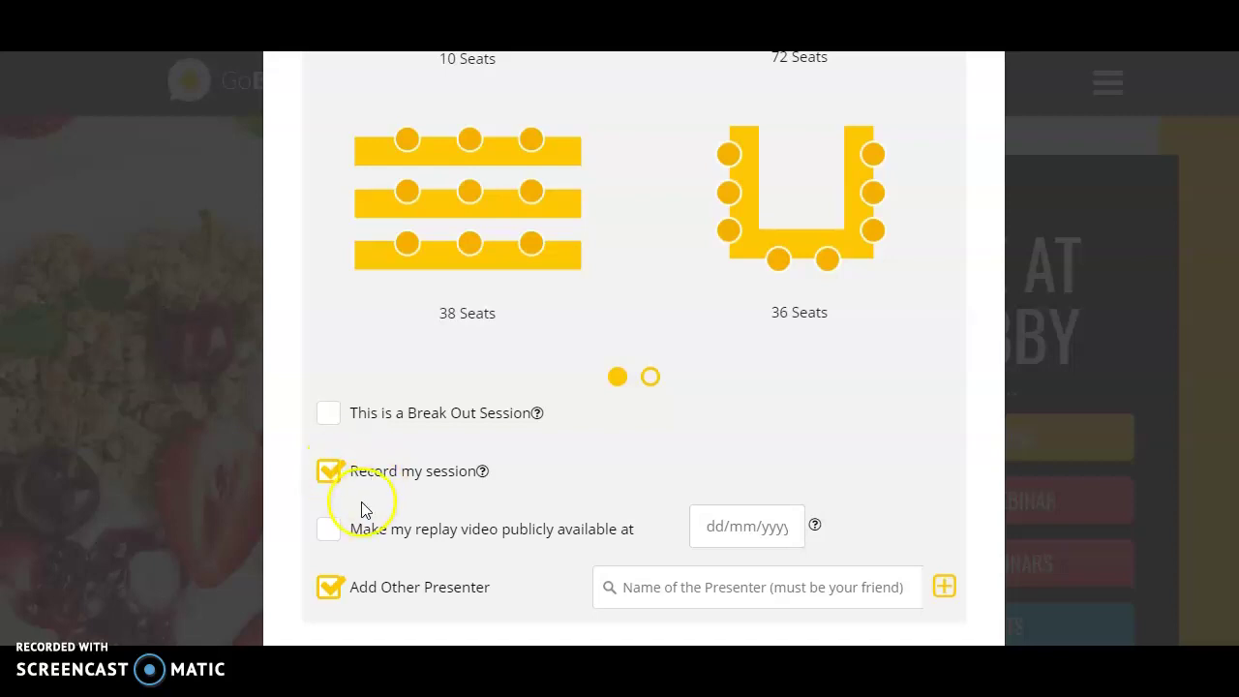
{"action": "left_click", "coordinate": [329, 593]}
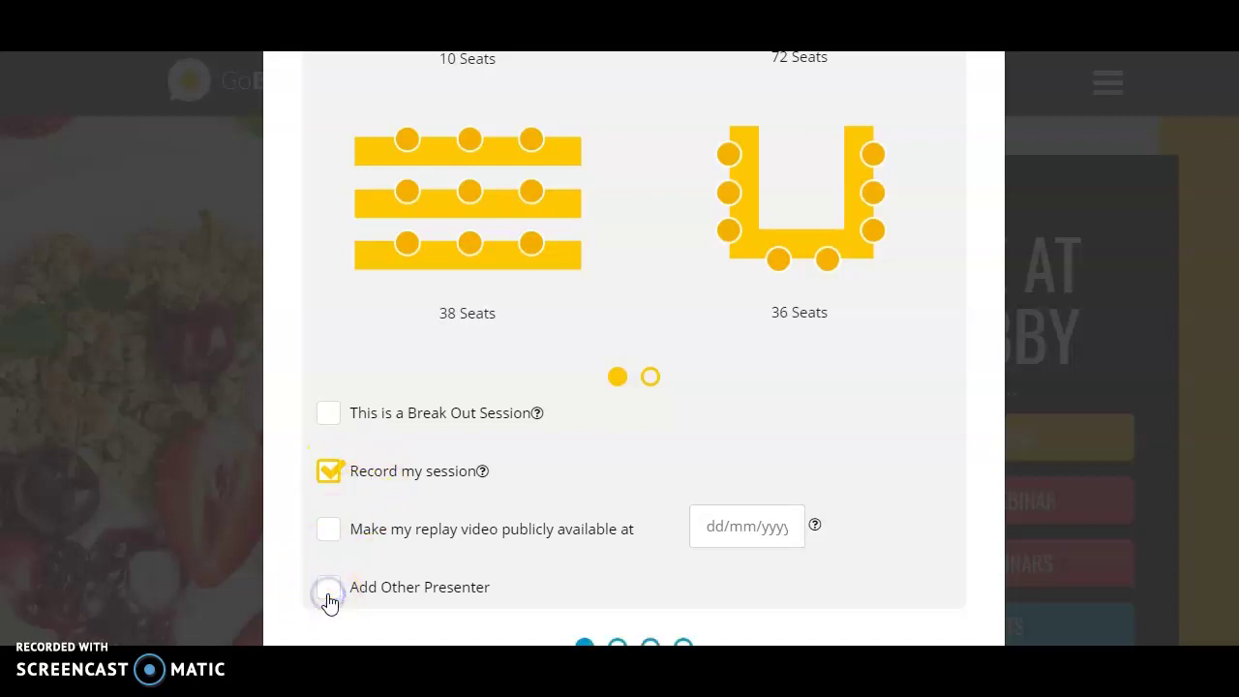
{"action": "left_click", "coordinate": [435, 543]}
{"action": "left_click", "coordinate": [460, 549]}
Create the event with the configured session settings
{"action": "scroll", "coordinate": [634, 348], "scroll_direction": "down", "scroll_amount": 3}
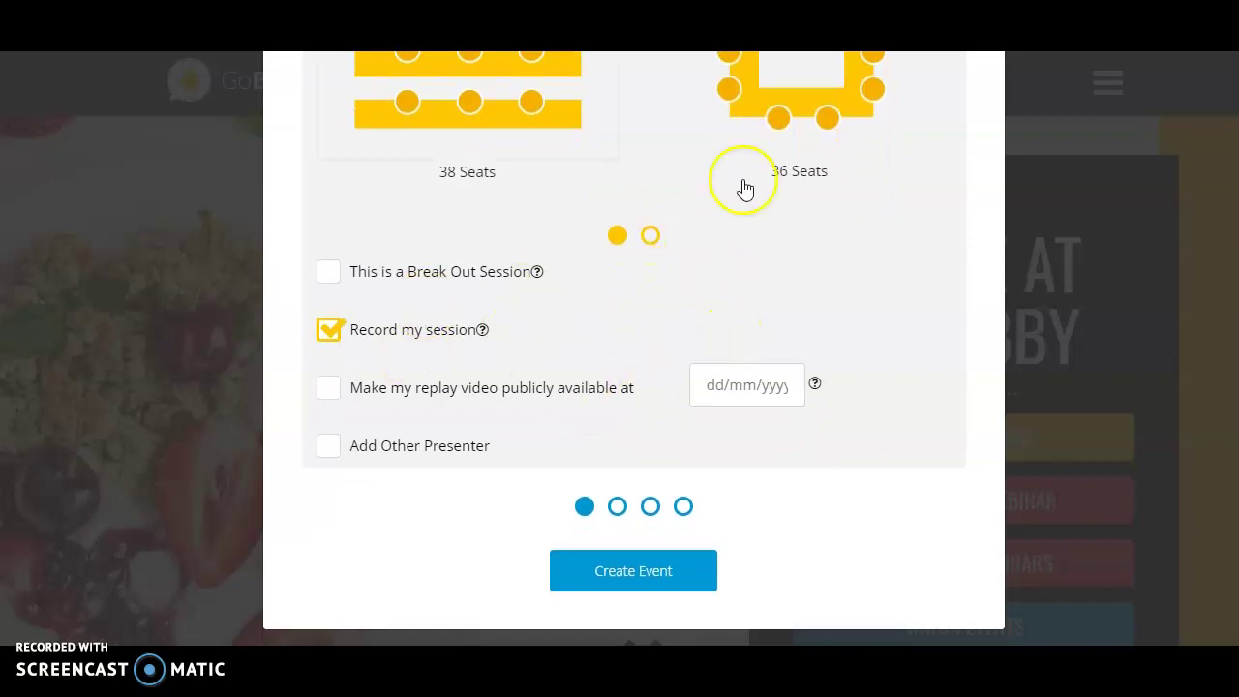
{"action": "left_click", "coordinate": [622, 572]}
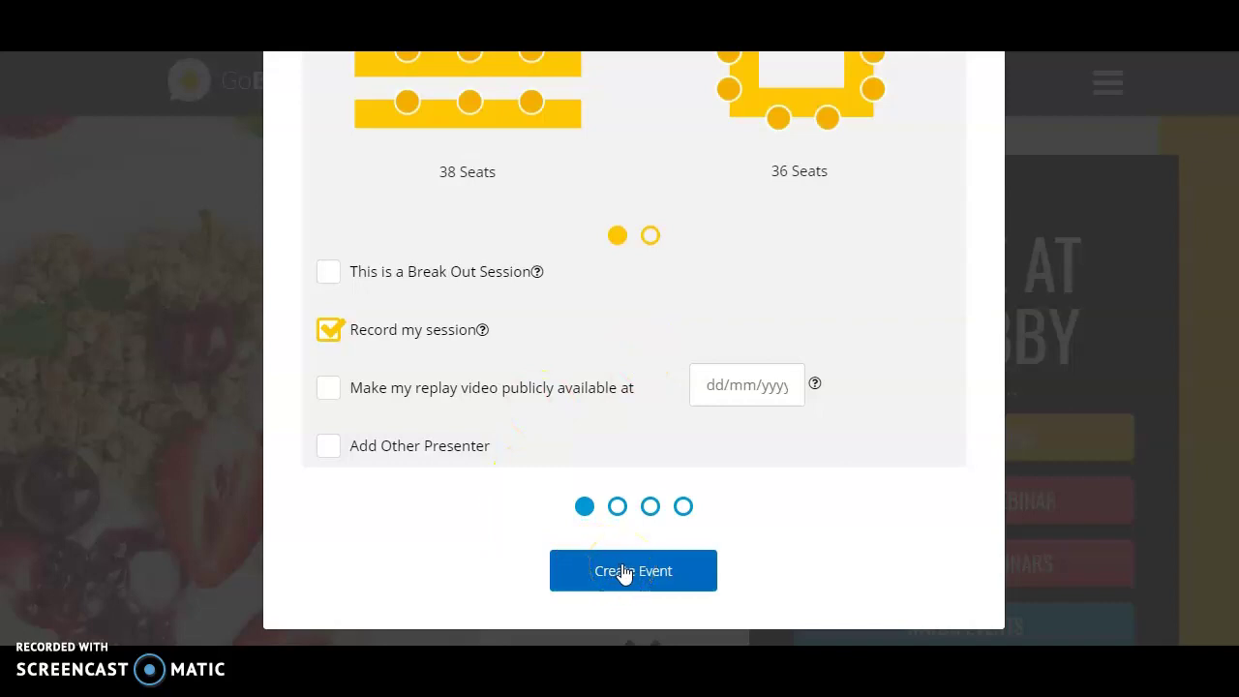
{"action": "left_click", "coordinate": [623, 567]}
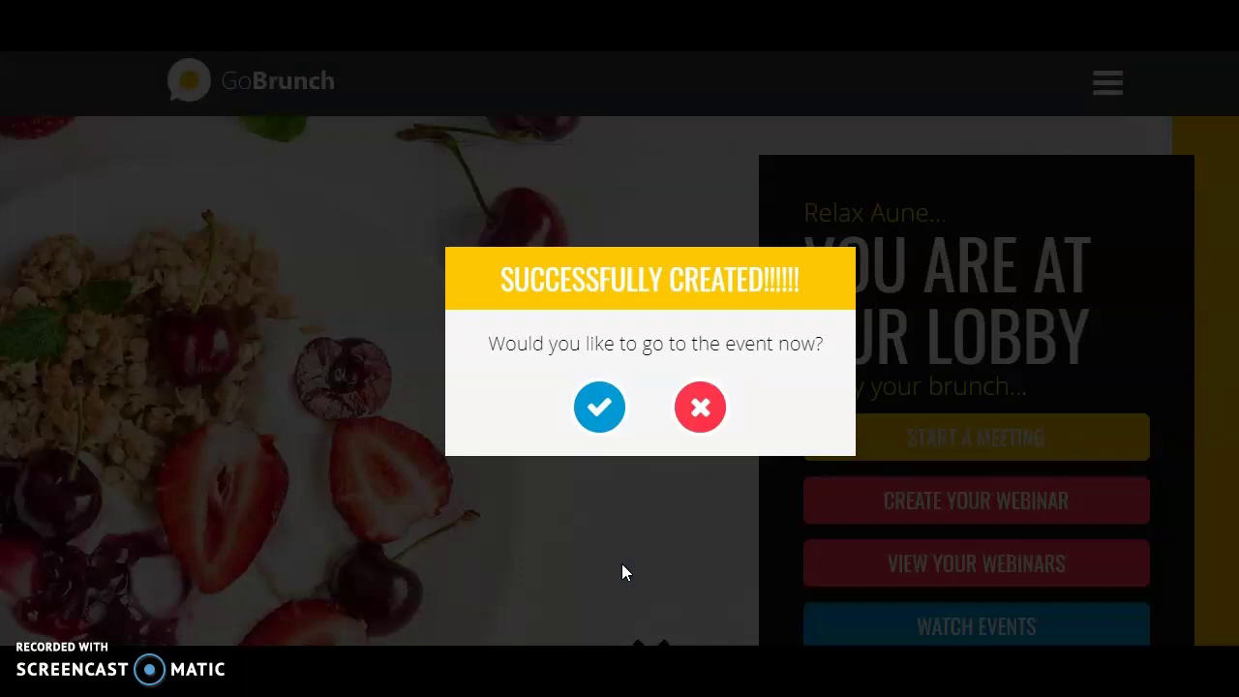
Go to the new event, dismiss the welcome notice and take the first seat along the table's upper side
{"action": "left_click", "coordinate": [600, 405]}
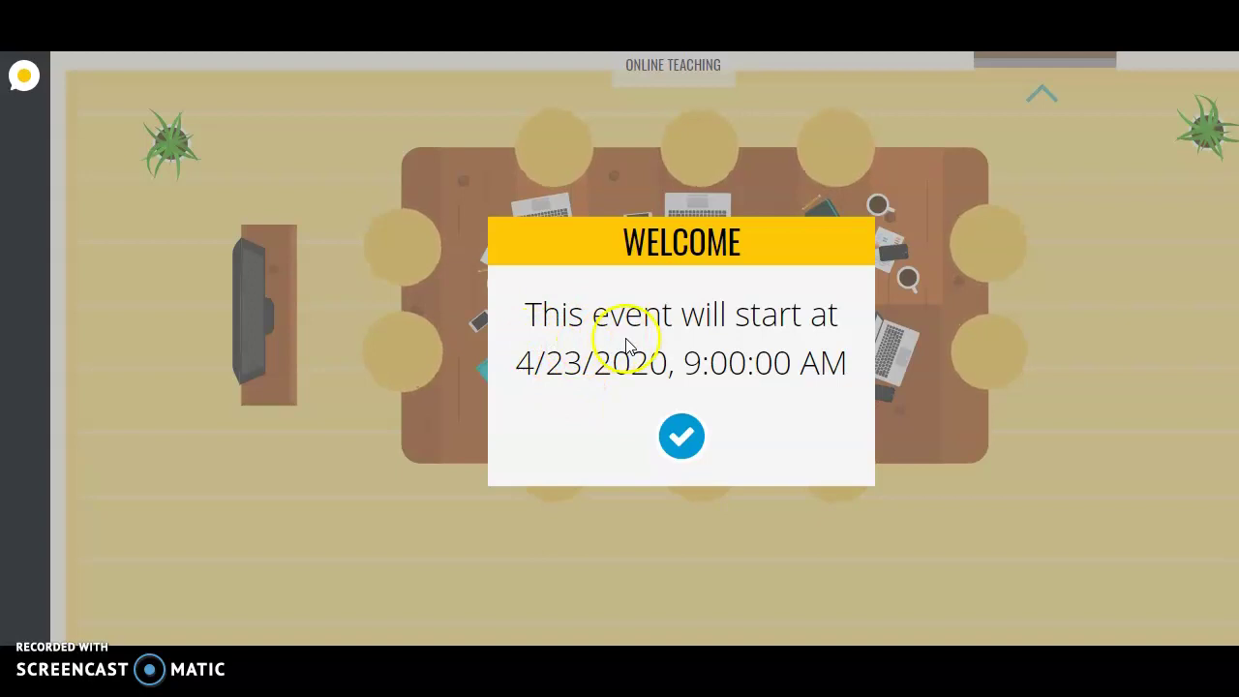
{"action": "left_click", "coordinate": [681, 437]}
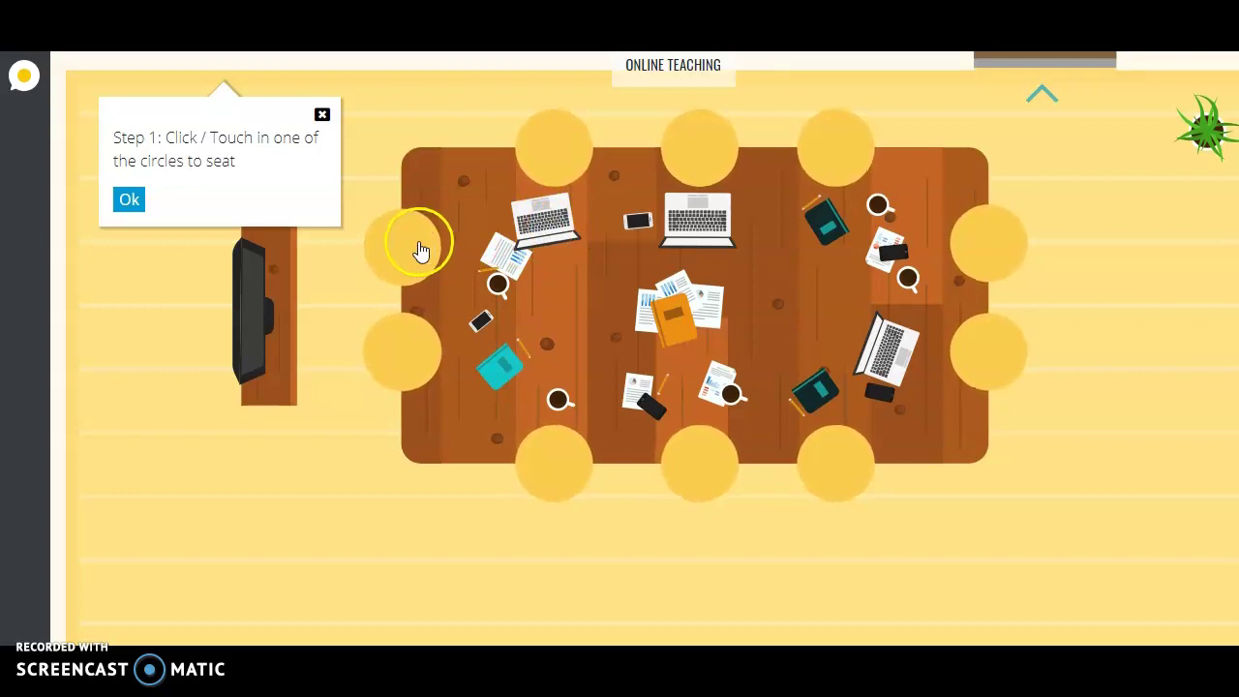
{"action": "left_click", "coordinate": [566, 145]}
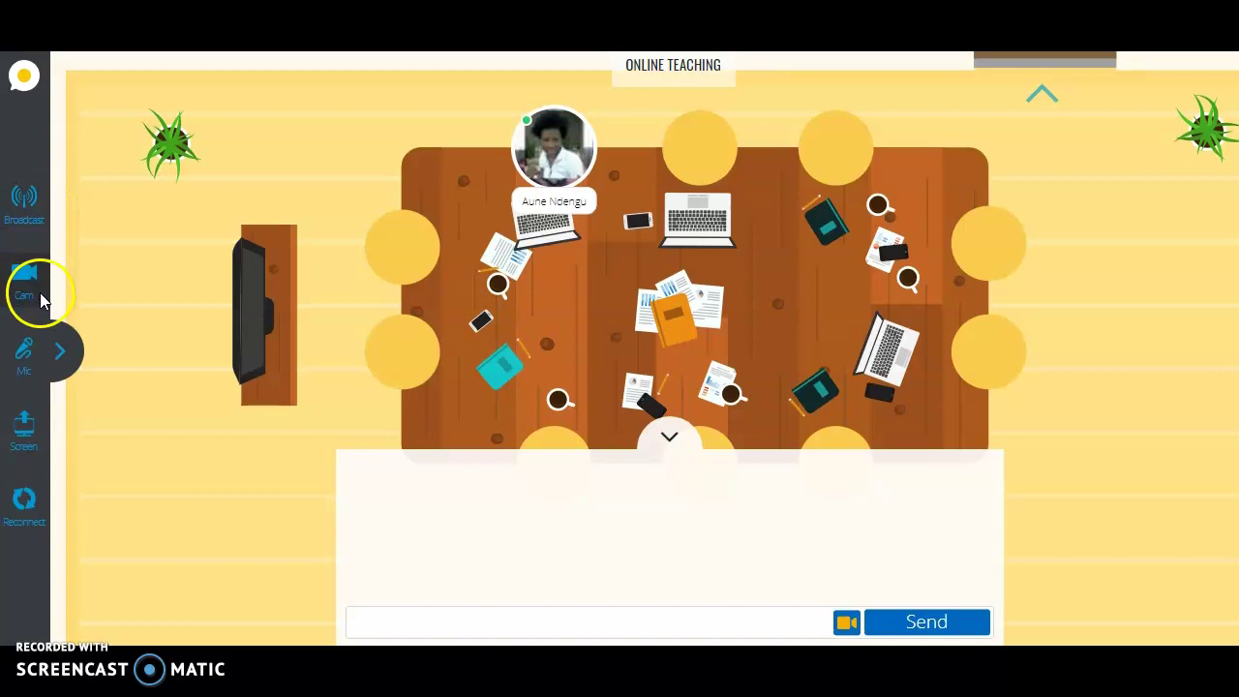
Try broadcasting with the microphone and camera on, and stop the broadcast again
{"action": "left_click", "coordinate": [28, 354]}
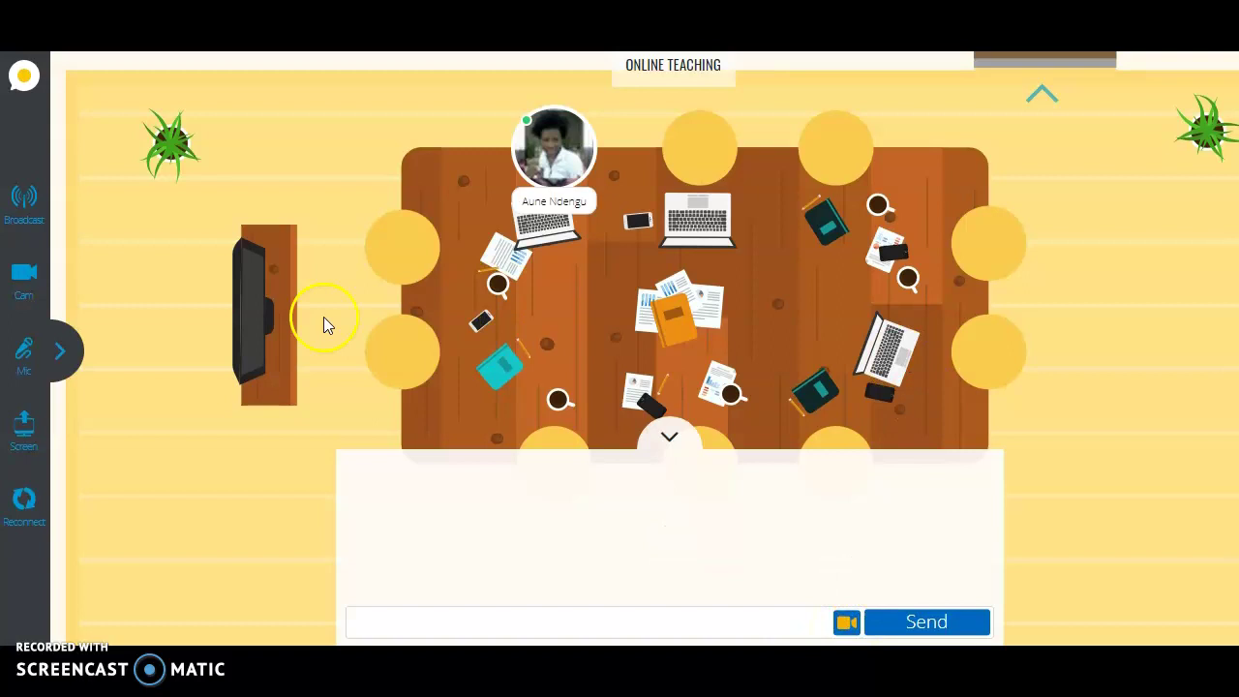
{"action": "left_click", "coordinate": [23, 202]}
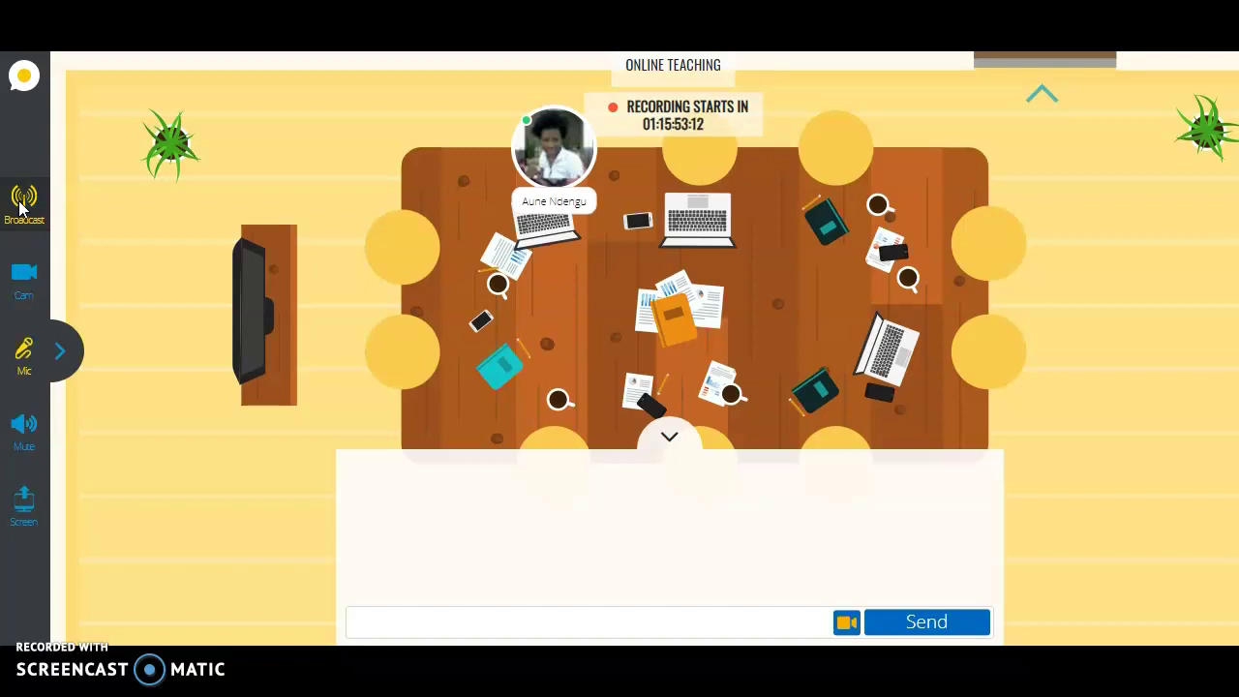
{"action": "left_click", "coordinate": [24, 203]}
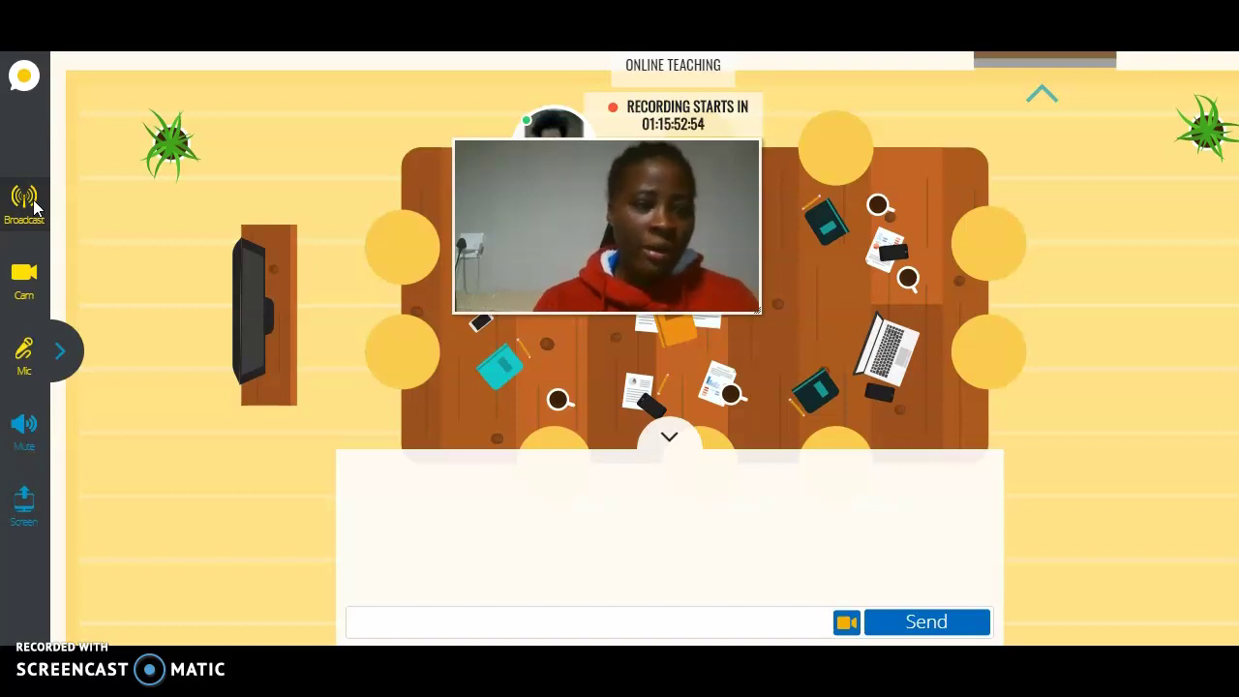
{"action": "left_click", "coordinate": [24, 271]}
{"action": "left_click", "coordinate": [29, 206]}
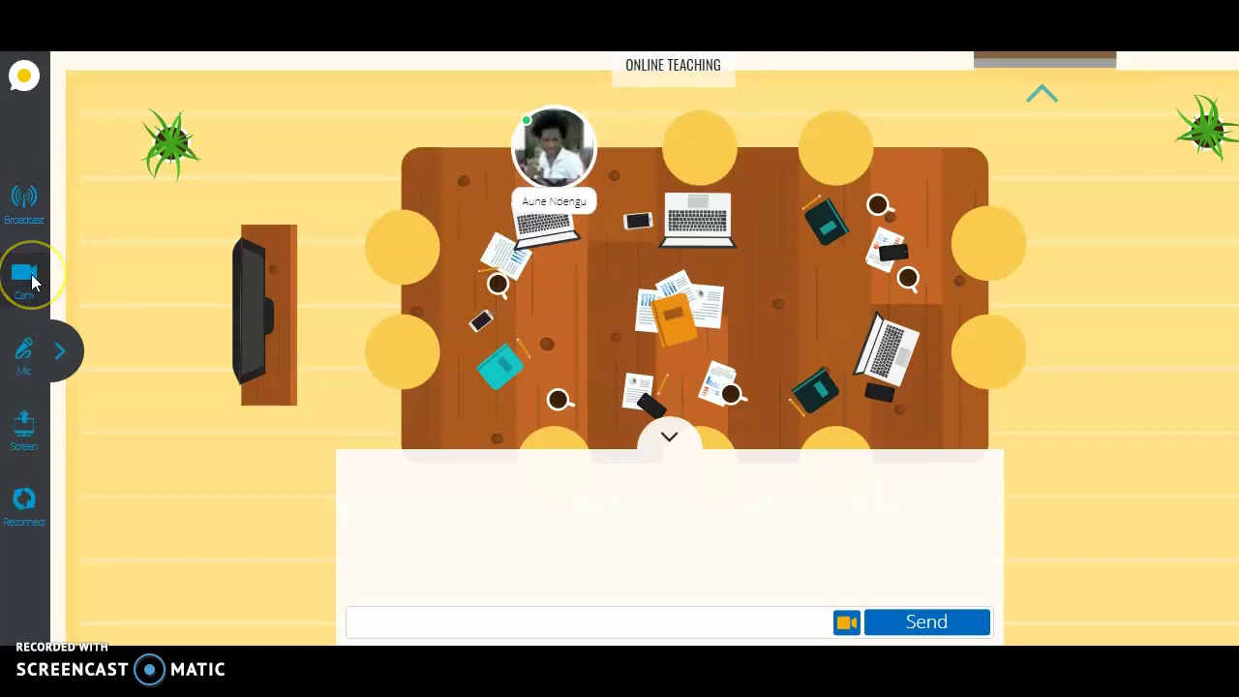
Start the camera with broadcasting to everyone and move the video window to the right end of the table
{"action": "left_click", "coordinate": [29, 276]}
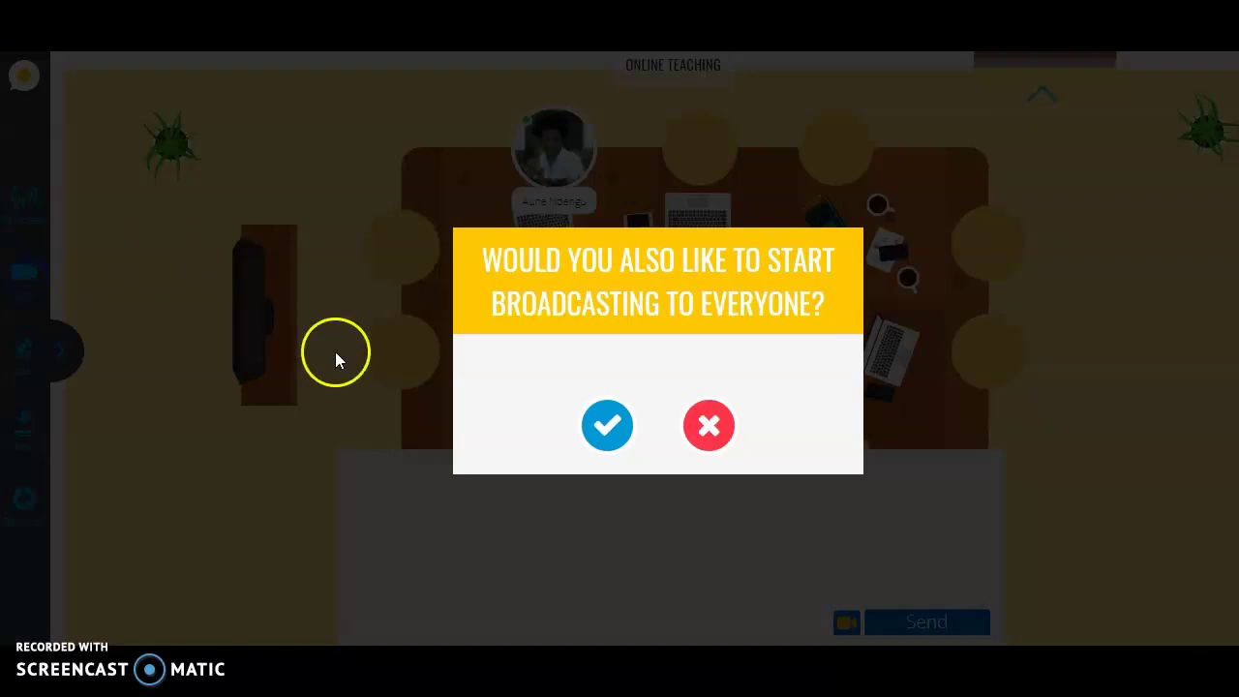
{"action": "left_click", "coordinate": [609, 443]}
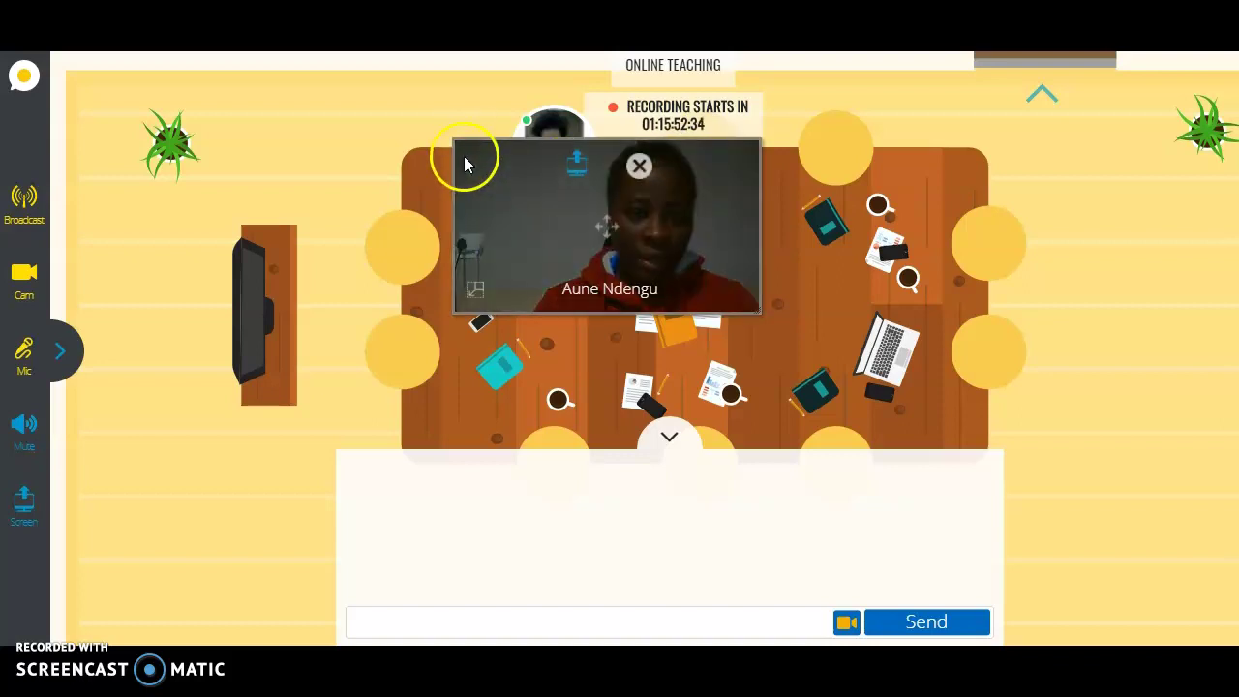
{"action": "left_click_drag", "start_coordinate": [462, 178], "coordinate": [965, 143]}
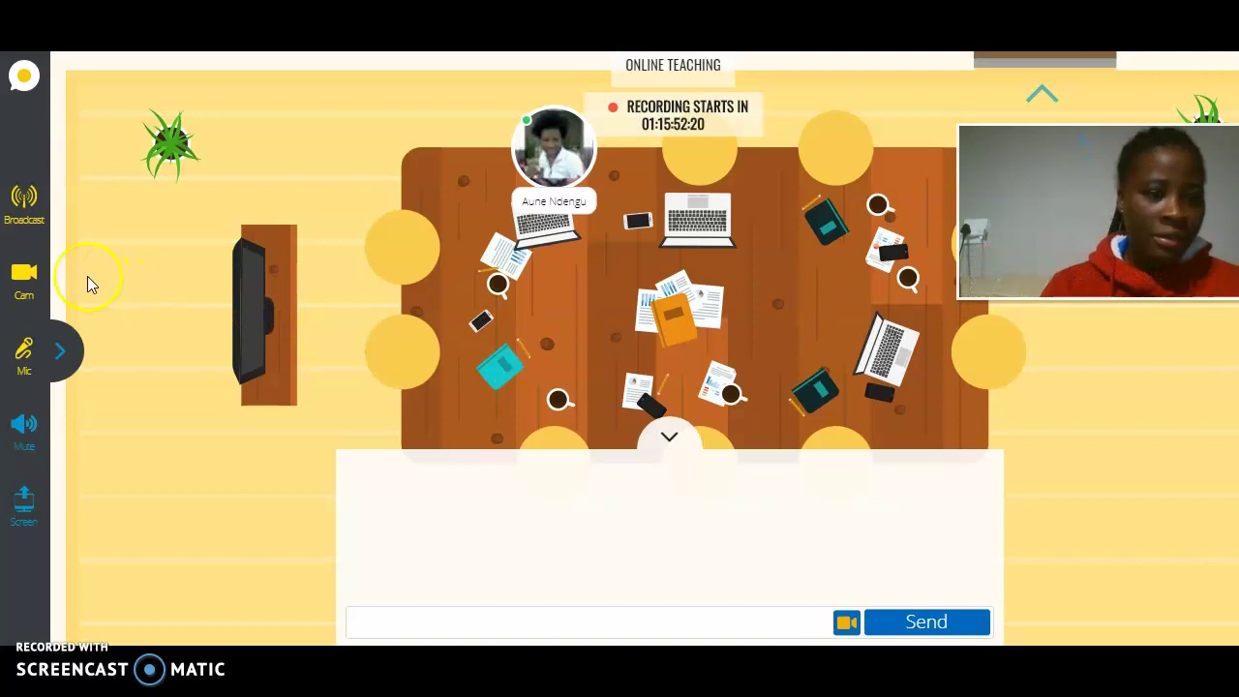
Turn off the camera and the microphone in the event room
{"action": "left_click", "coordinate": [34, 275]}
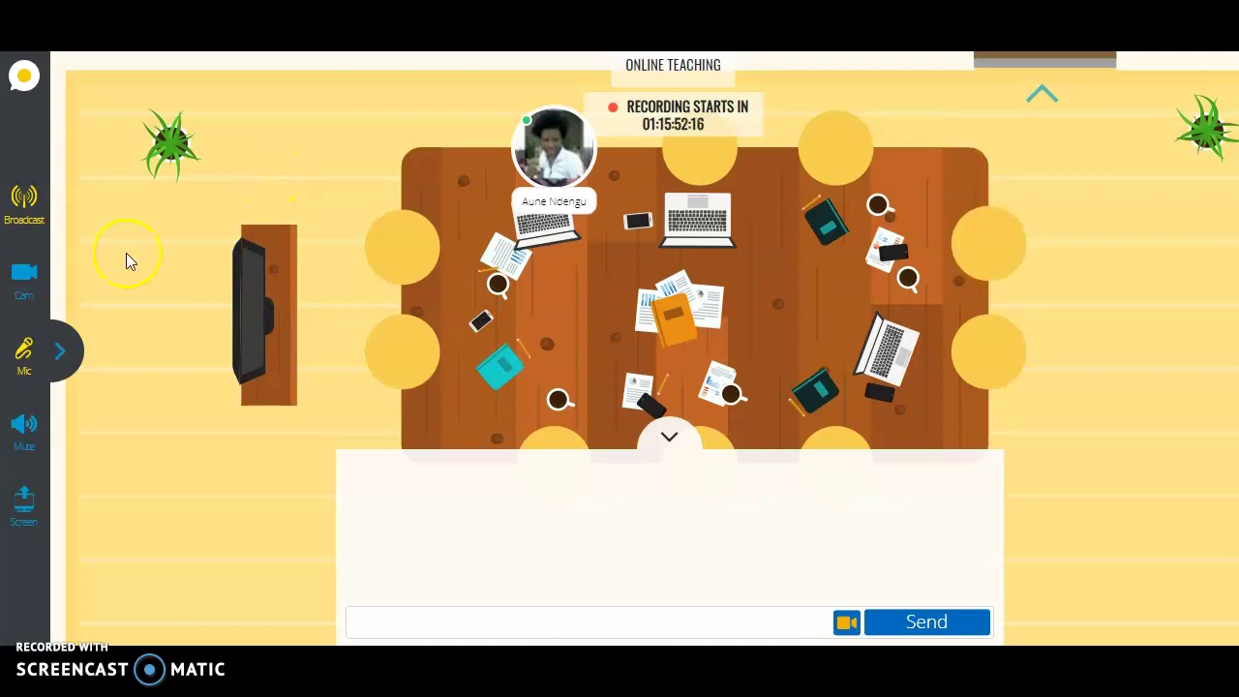
{"action": "left_click", "coordinate": [38, 337]}
{"action": "left_click", "coordinate": [21, 351]}
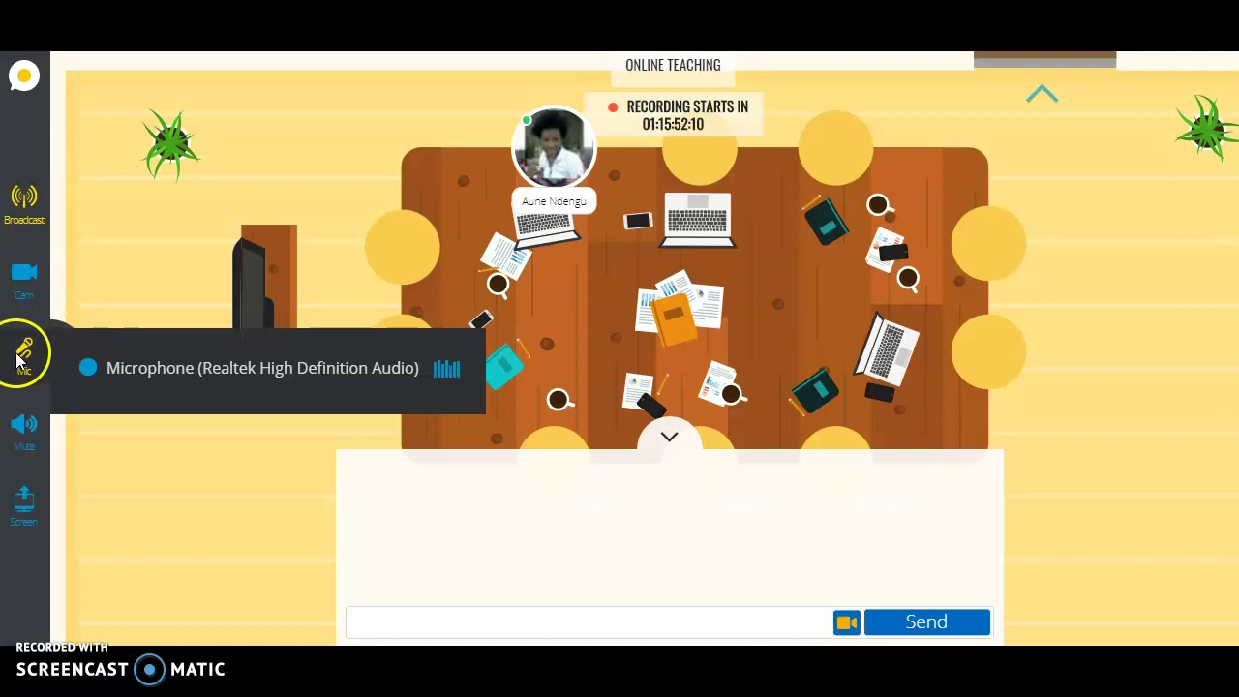
{"action": "left_click", "coordinate": [171, 257]}
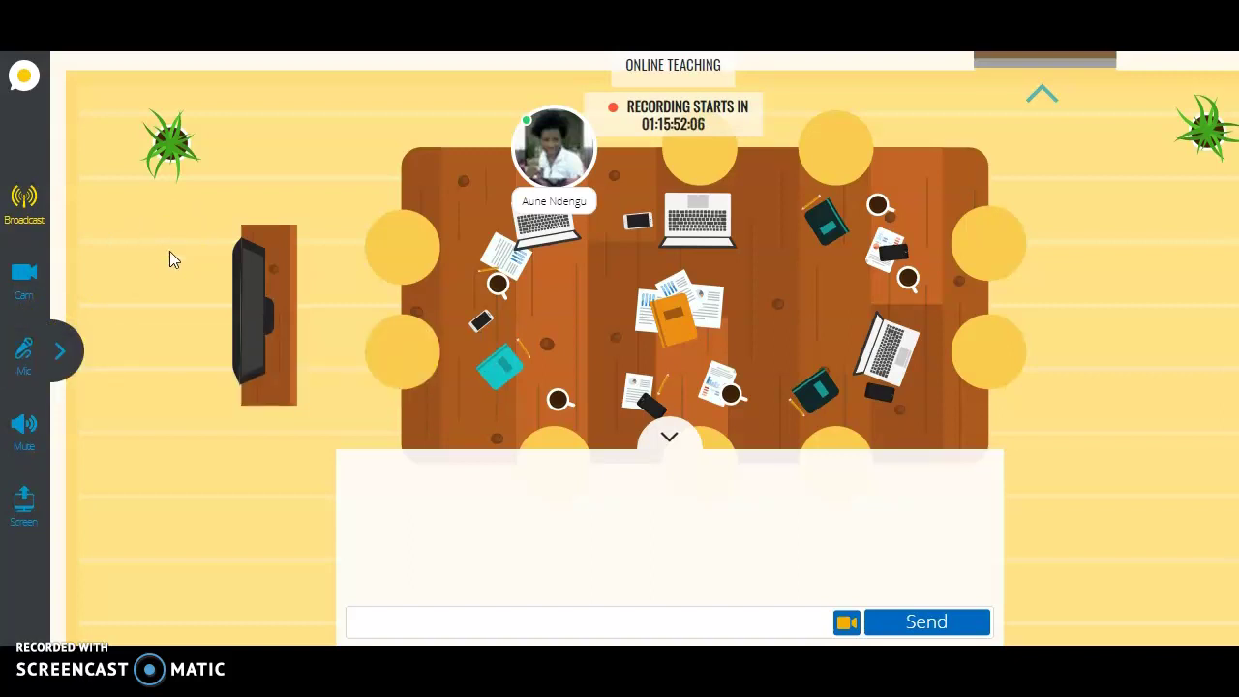
Try switching the Realtek High Definition Audio microphone on and back off
{"action": "left_click", "coordinate": [60, 348]}
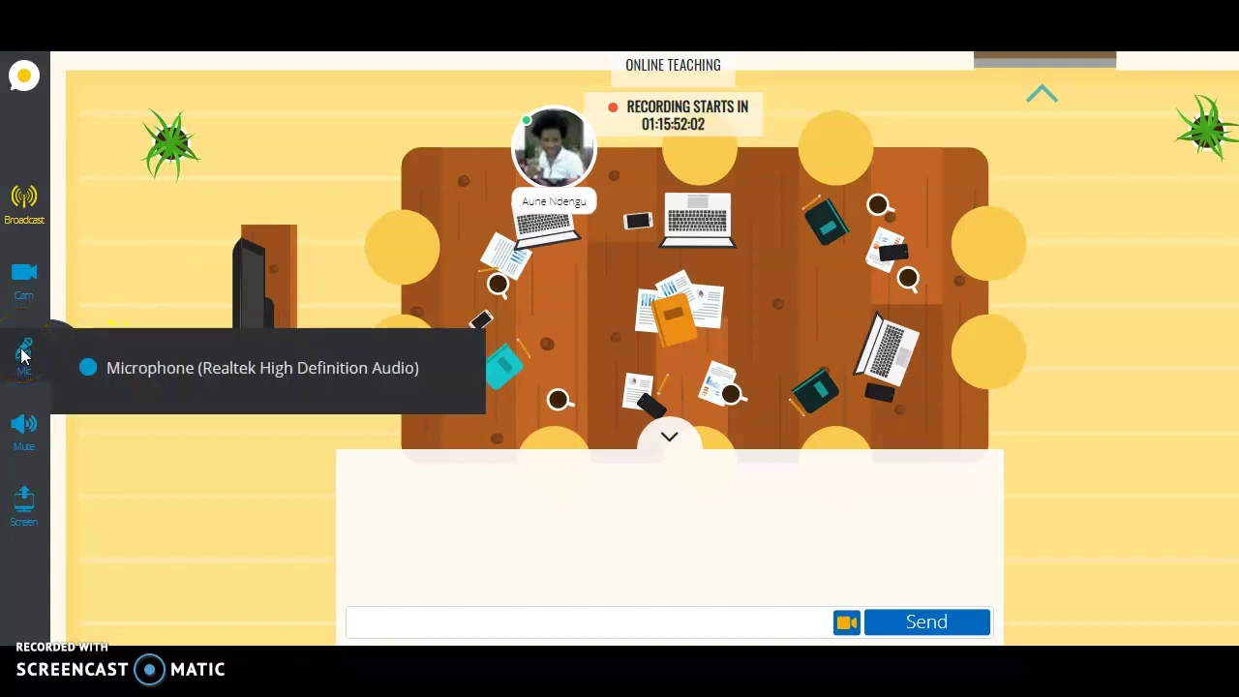
{"action": "left_click", "coordinate": [94, 303]}
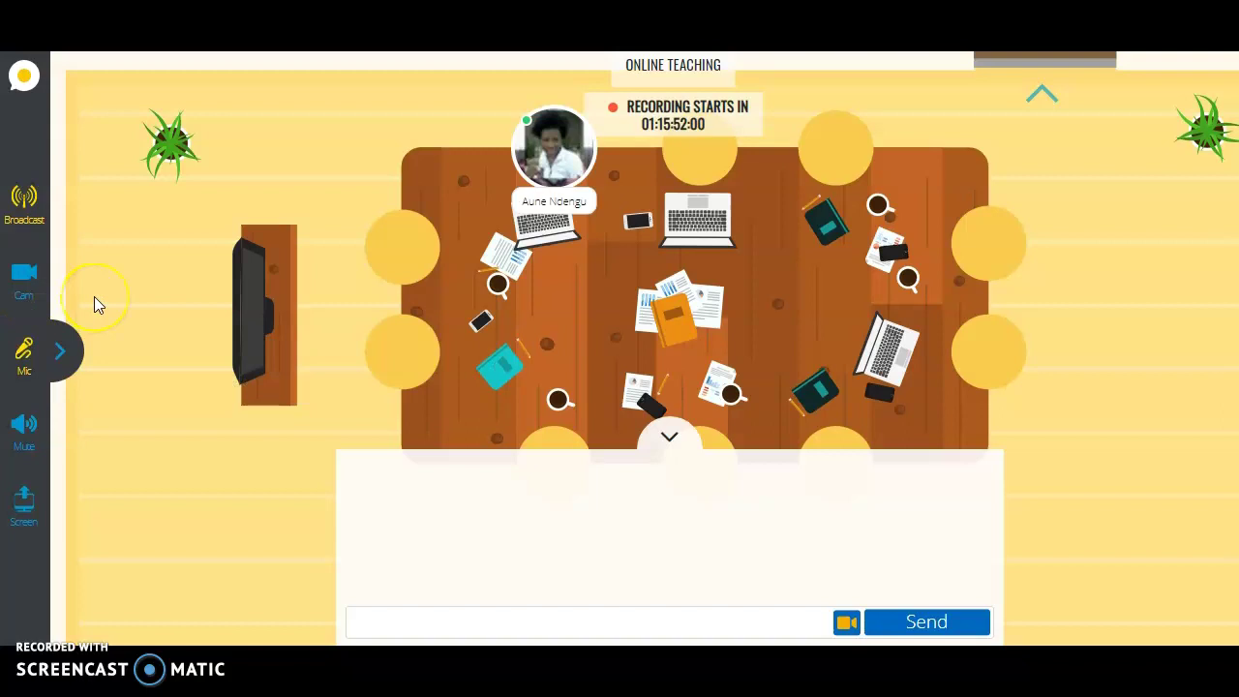
{"action": "left_click", "coordinate": [25, 356]}
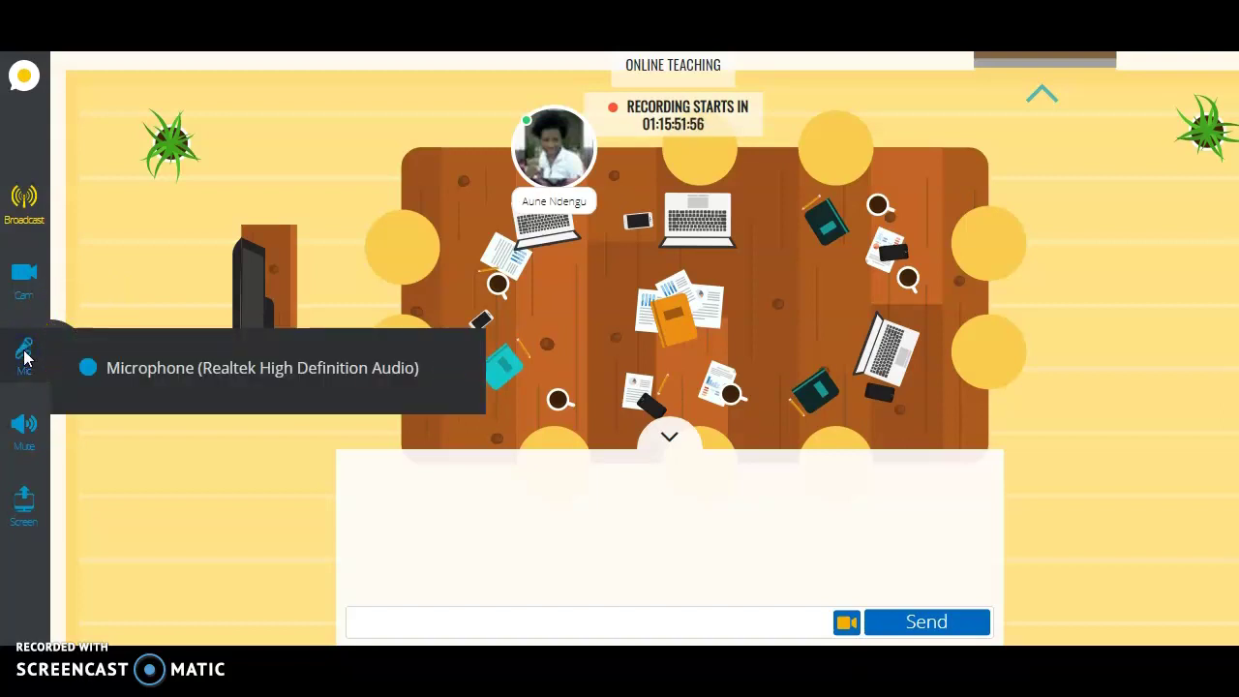
Try muting the room's sound and unmute it again
{"action": "left_click", "coordinate": [150, 436]}
{"action": "left_click", "coordinate": [27, 435]}
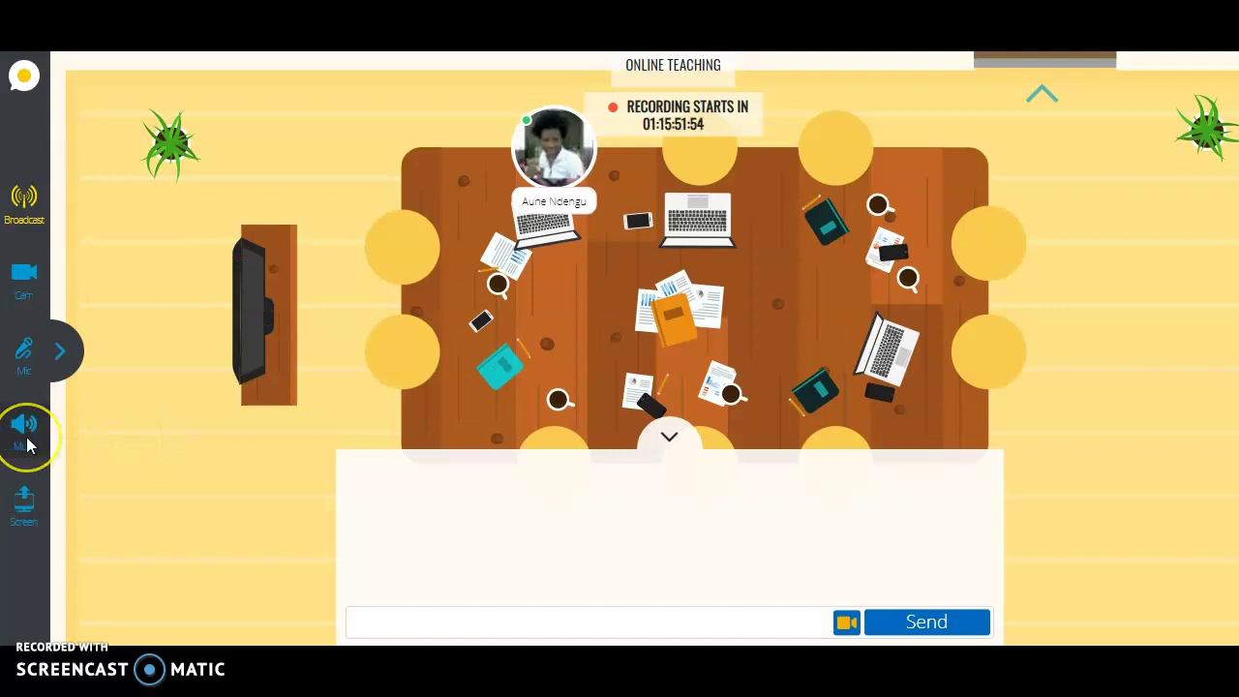
{"action": "left_click", "coordinate": [27, 438]}
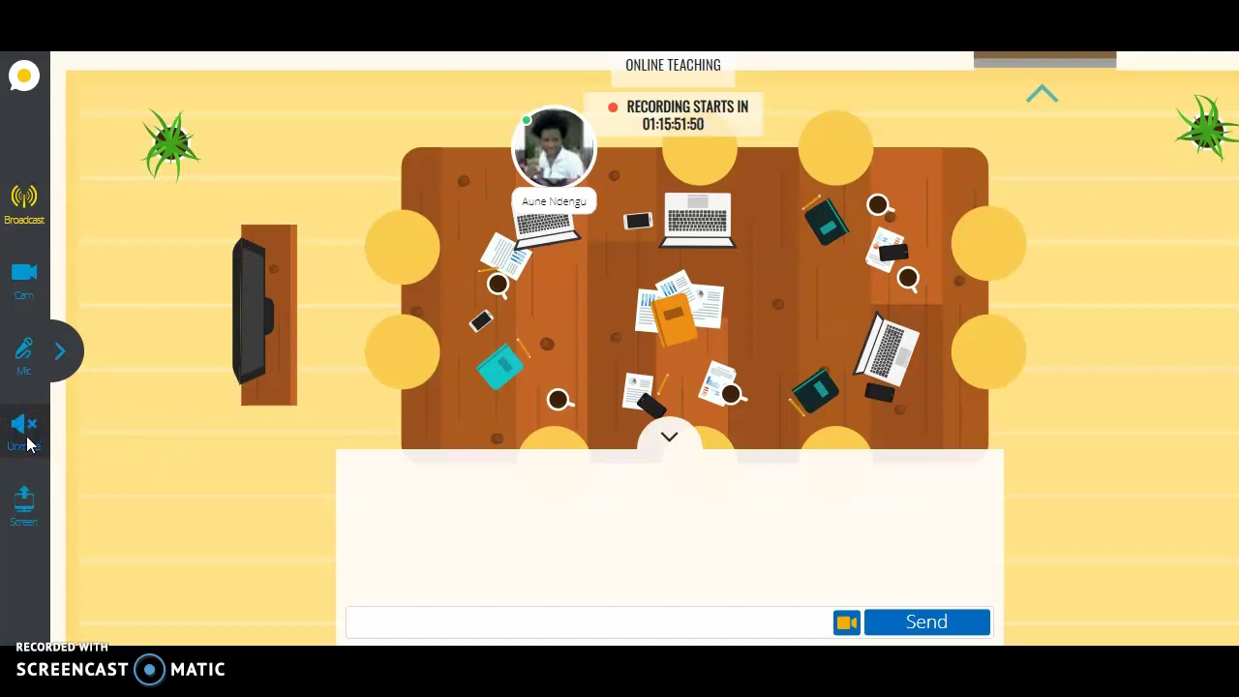
{"action": "left_click", "coordinate": [26, 434]}
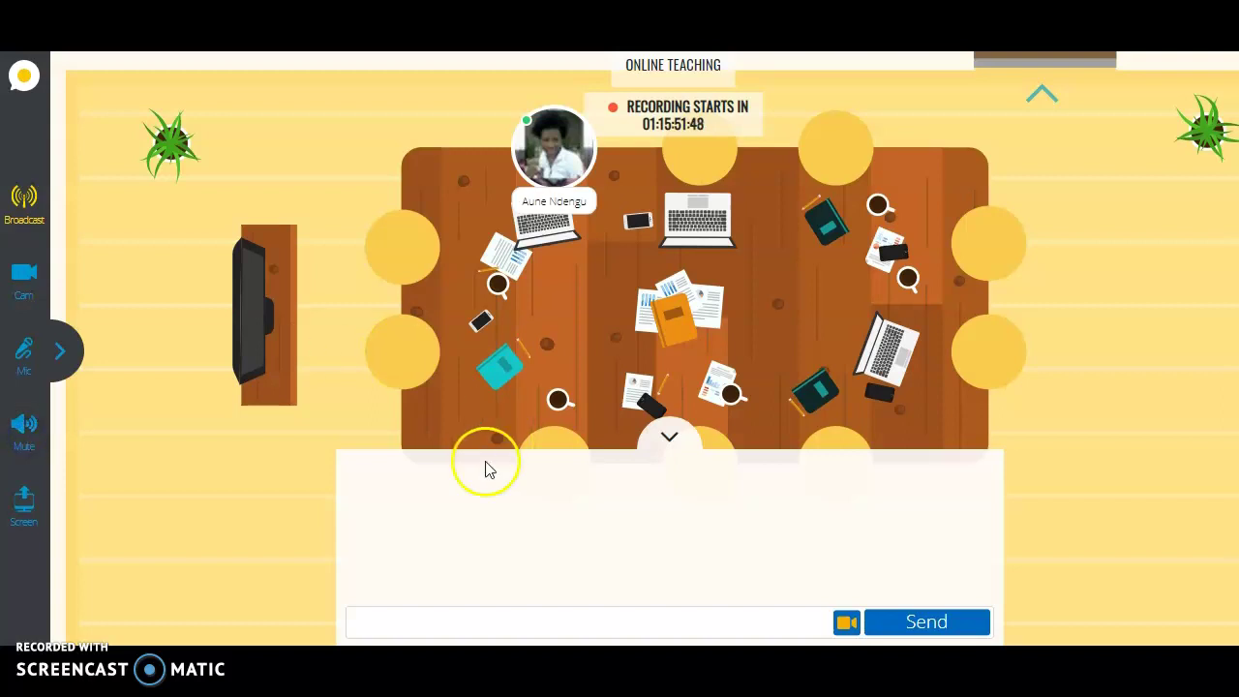
Try uploading a PowerPoint or PDF presentation, browse the computer's folders for a file, and cancel the file selection
{"action": "left_click", "coordinate": [25, 502]}
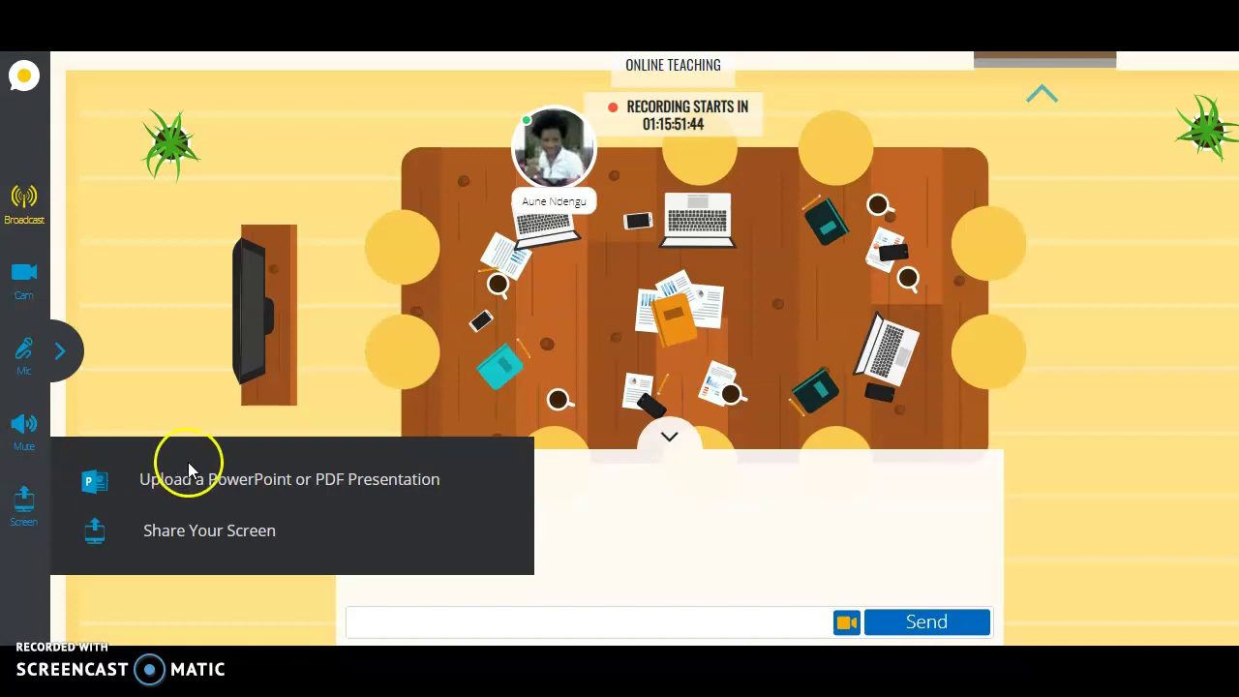
{"action": "left_click", "coordinate": [192, 489]}
{"action": "left_click", "coordinate": [384, 448]}
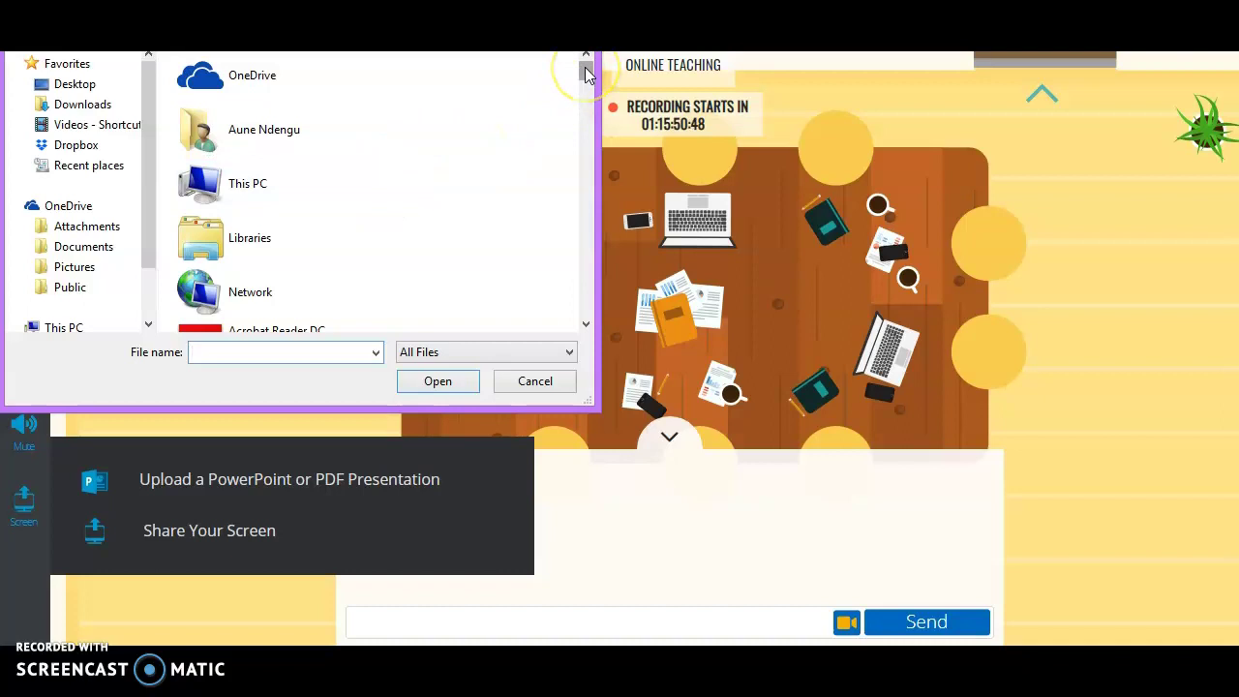
{"action": "left_click_drag", "start_coordinate": [585, 66], "coordinate": [584, 327]}
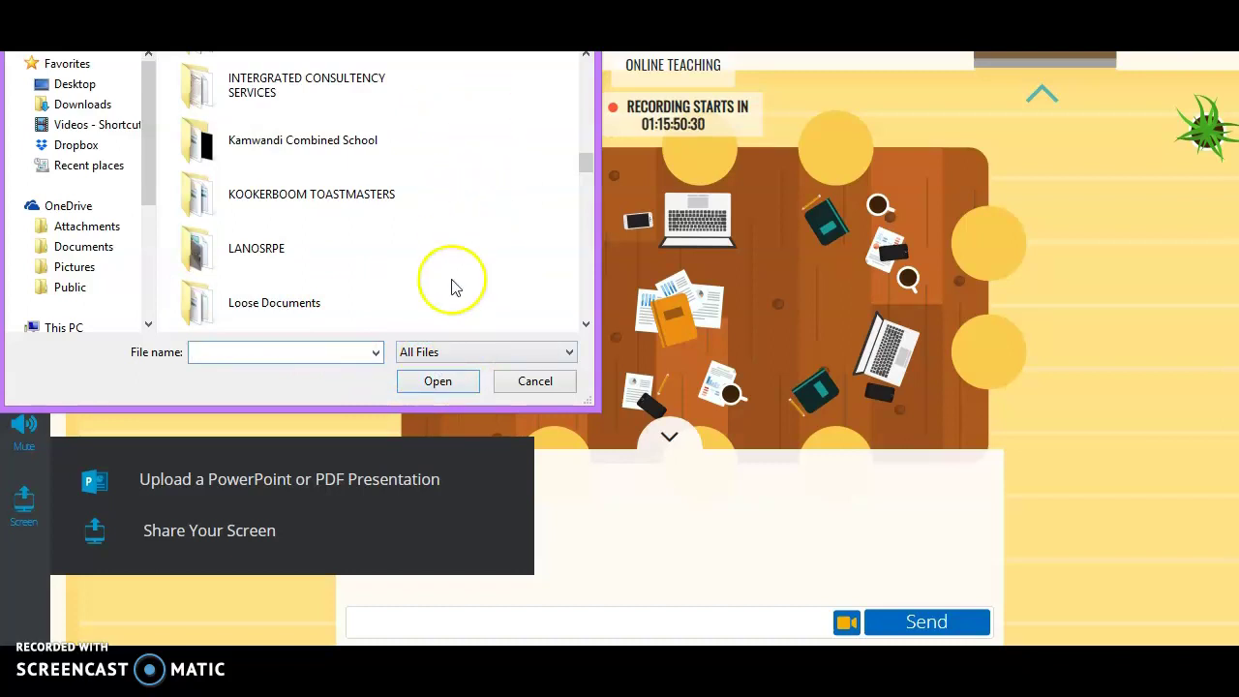
{"action": "left_click", "coordinate": [542, 382]}
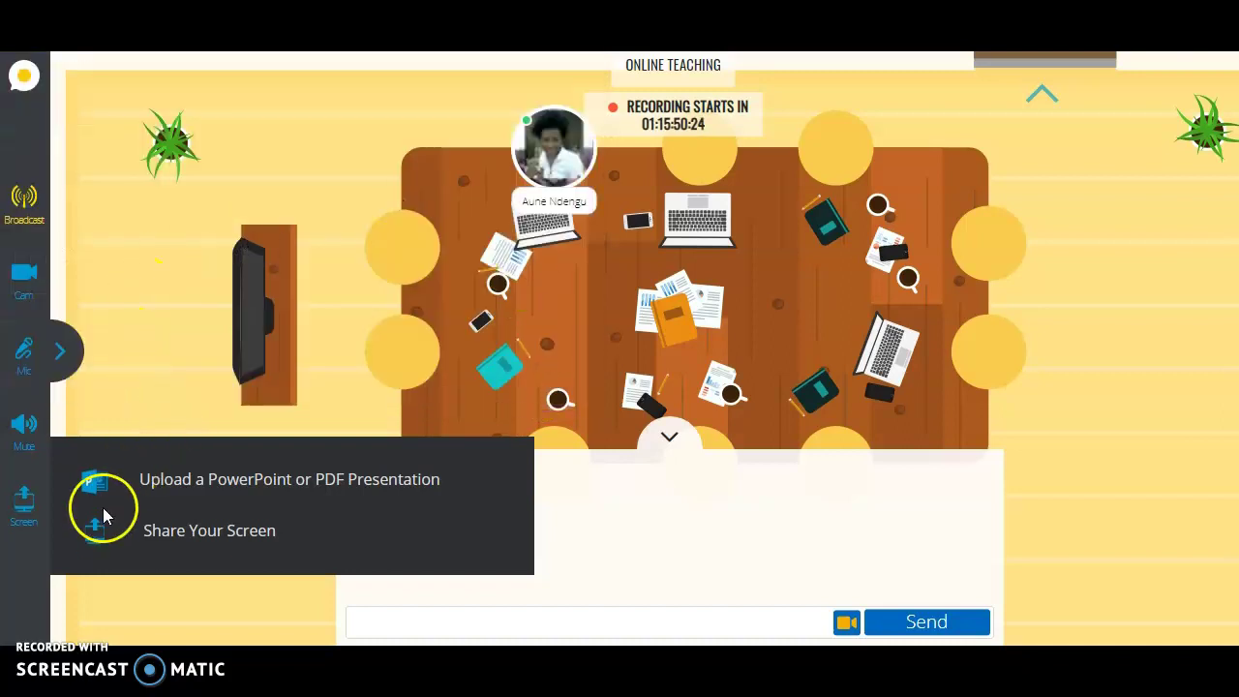
Start sharing the screen and look through the GoBrunch Screen Share extension page in the Chrome Web Store
{"action": "left_click", "coordinate": [159, 536]}
{"action": "left_click", "coordinate": [158, 535]}
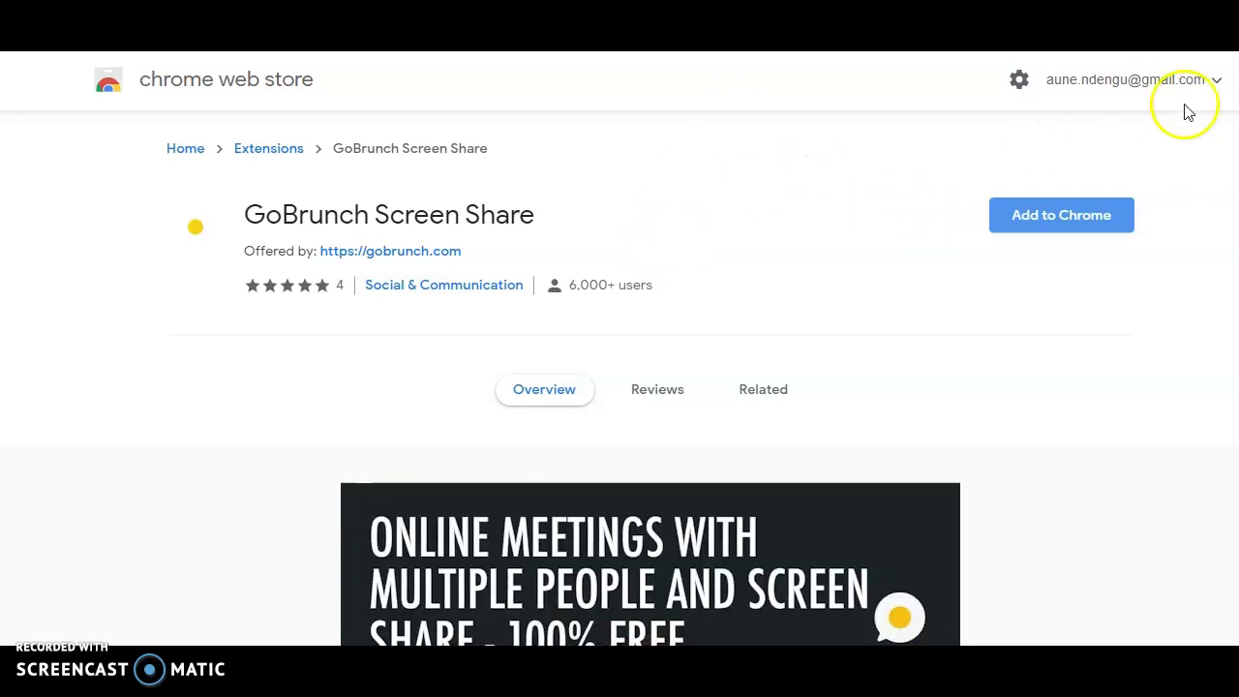
{"action": "scroll", "coordinate": [650, 377], "scroll_direction": "down", "scroll_amount": 2}
{"action": "scroll", "coordinate": [651, 377], "scroll_direction": "up", "scroll_amount": 2}
{"action": "scroll", "coordinate": [651, 377], "scroll_direction": "down", "scroll_amount": 2}
{"action": "scroll", "coordinate": [651, 378], "scroll_direction": "down", "scroll_amount": 1}
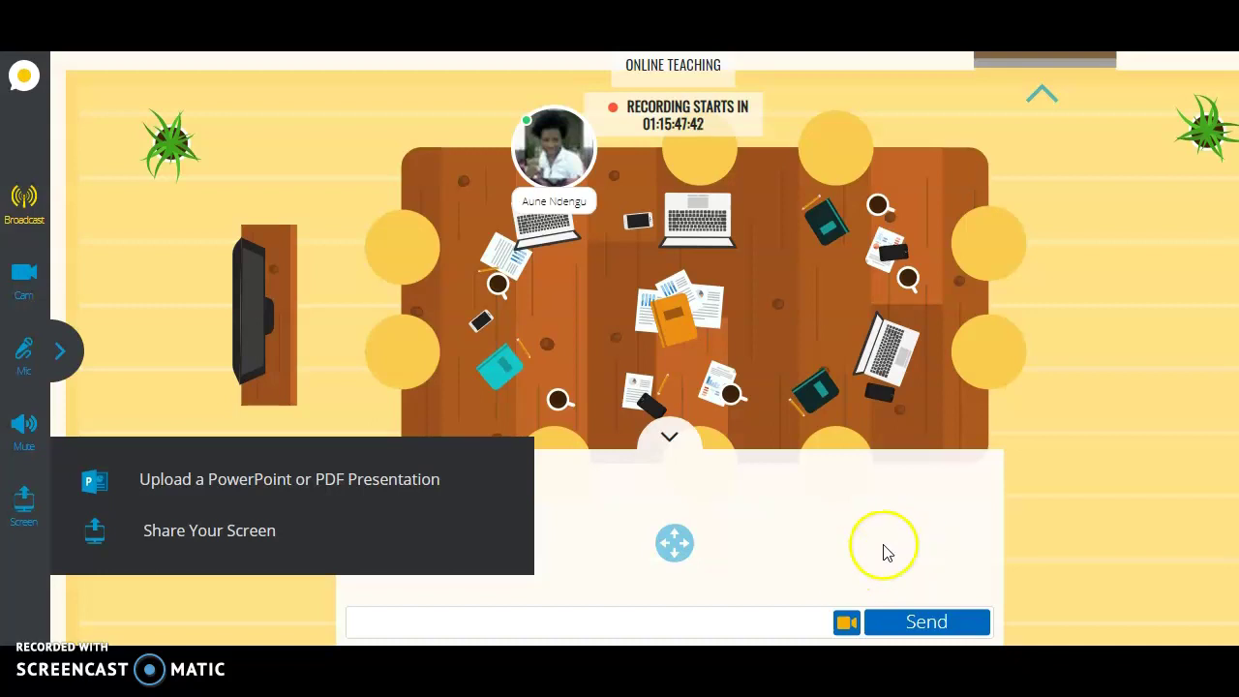
Show the chat commands for controlling participants' cameras and microphones
{"action": "left_click", "coordinate": [846, 625]}
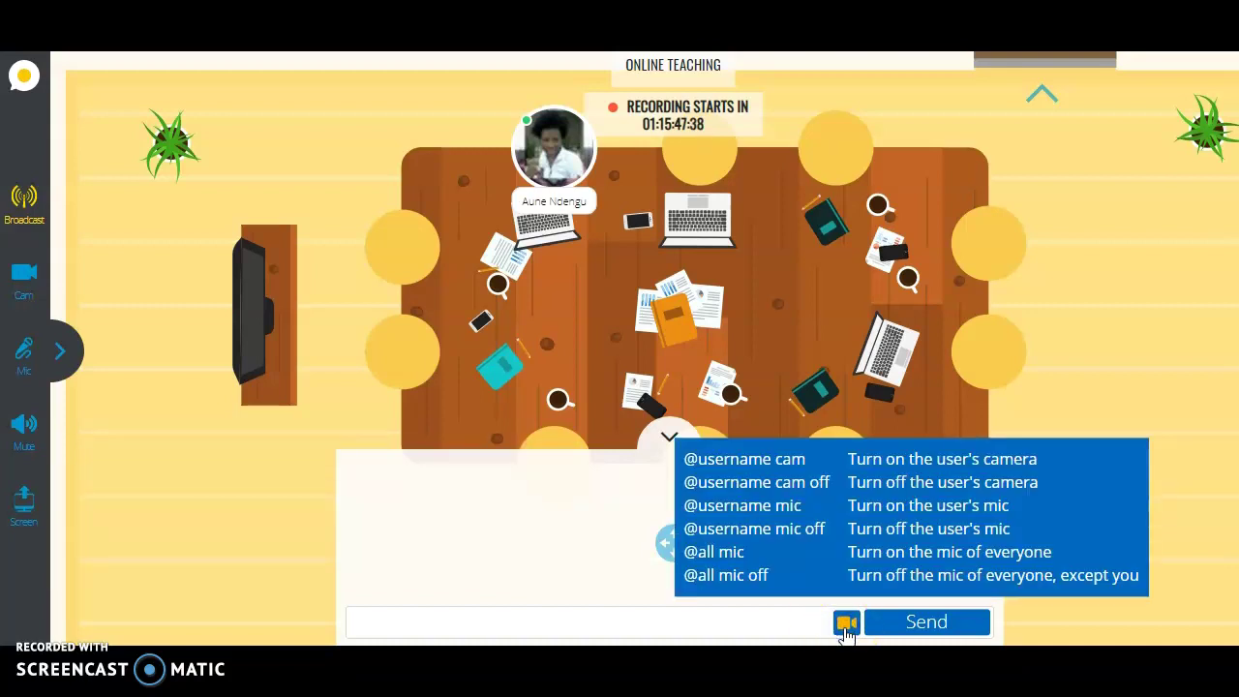